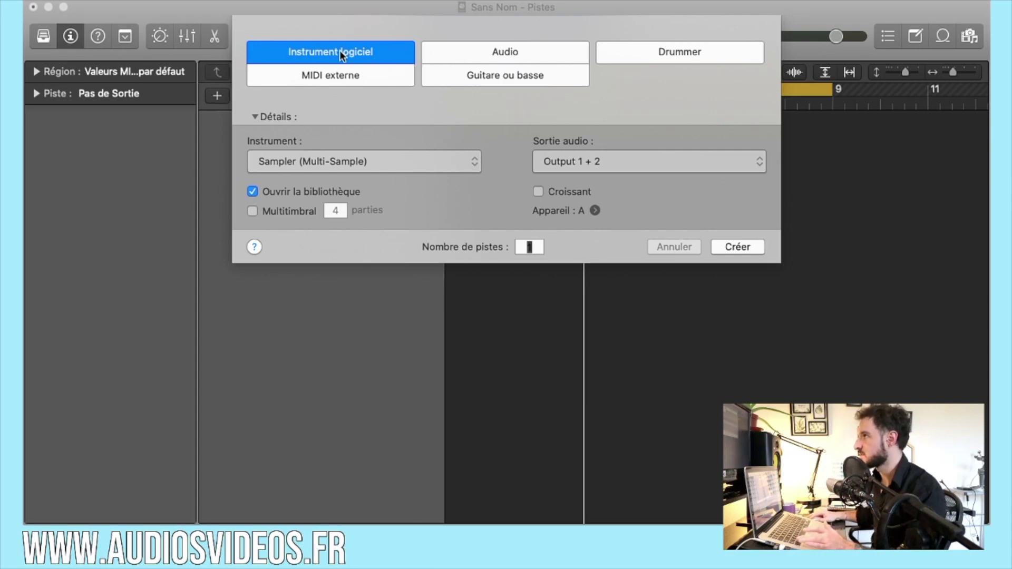
# Create one software instrument track using the Sampler and close the musical typing keyboard and the library
pyautogui.click(731, 246)
pyautogui.click(725, 246)
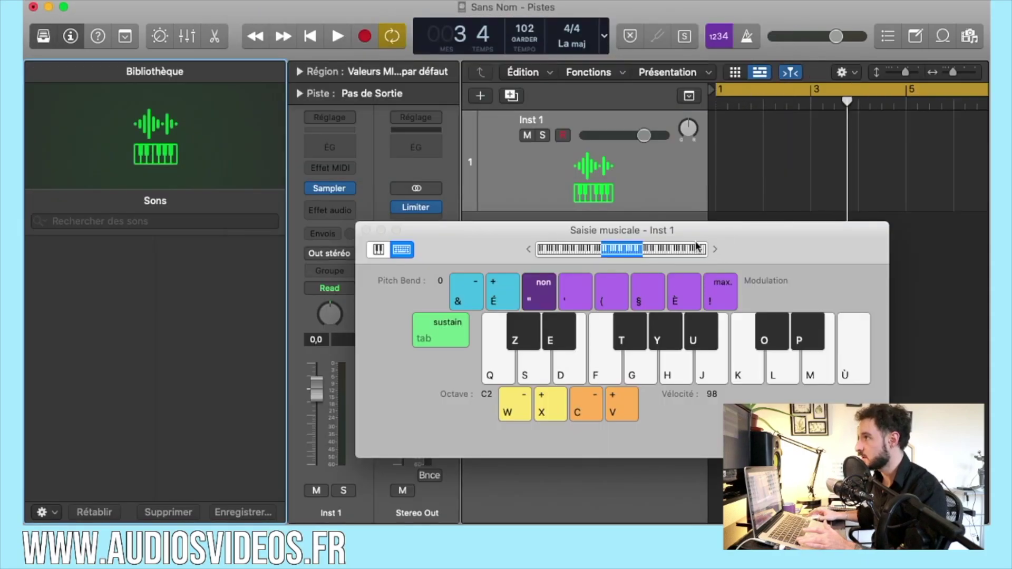
pyautogui.click(365, 230)
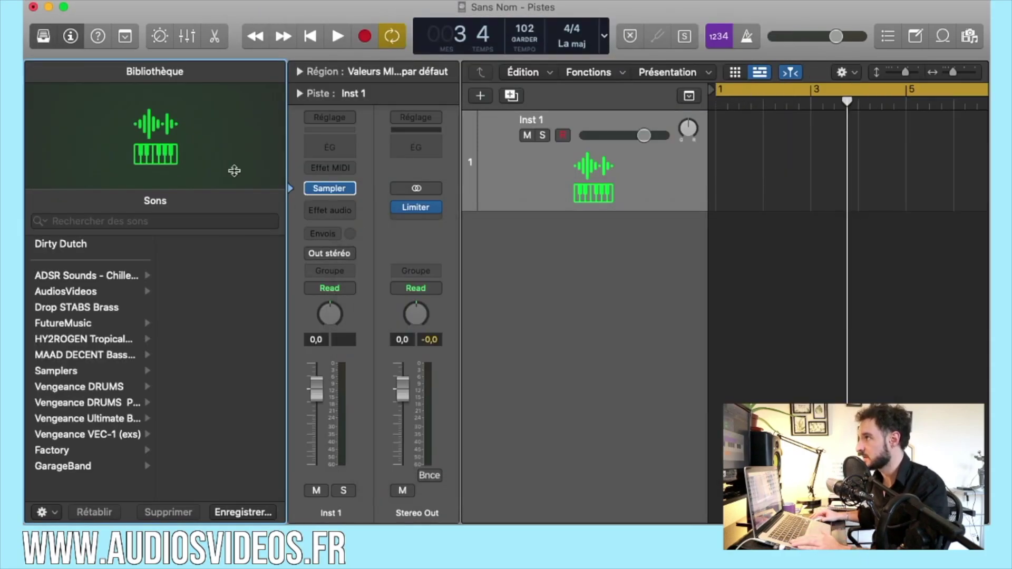
pyautogui.click(43, 36)
# Open the loop browser and search the Apple Loops for "neon"
pyautogui.click(944, 35)
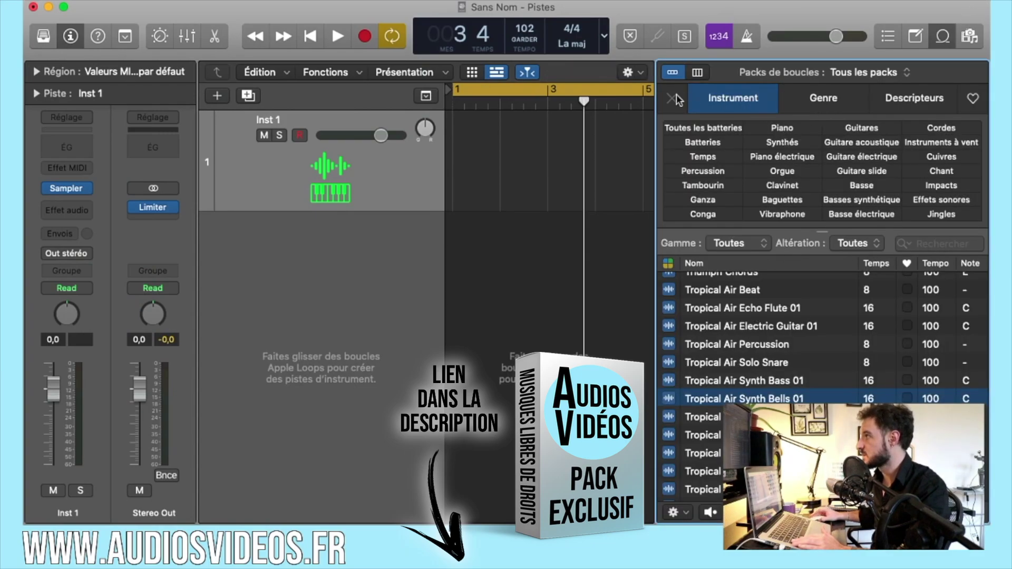
pyautogui.click(673, 96)
pyautogui.press('Return')
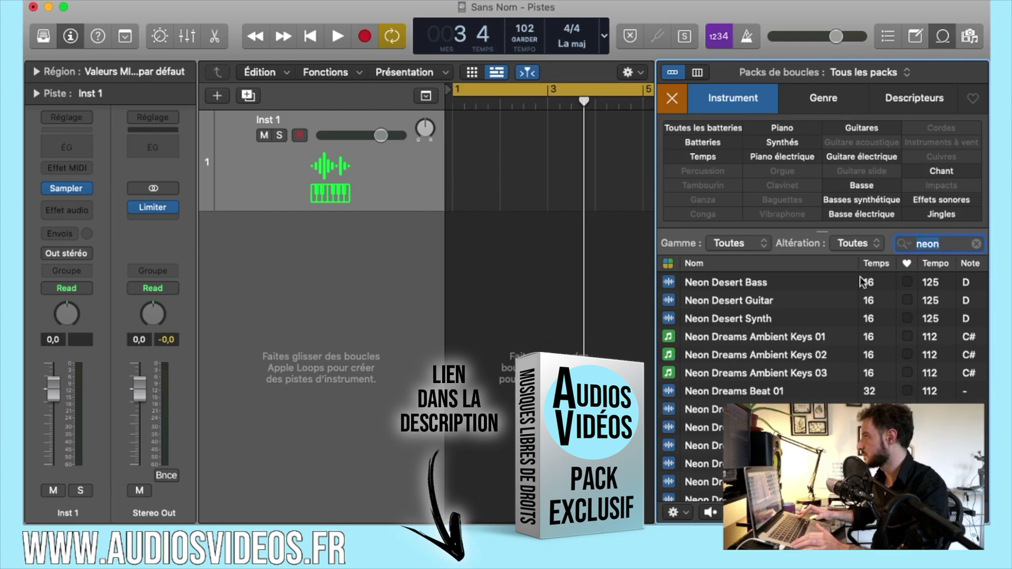
# Audition the Neon Dreams beats and place Neon Dreams Beat 06 at bar 1 on a new track, importing the loop's tempo
pyautogui.click(706, 282)
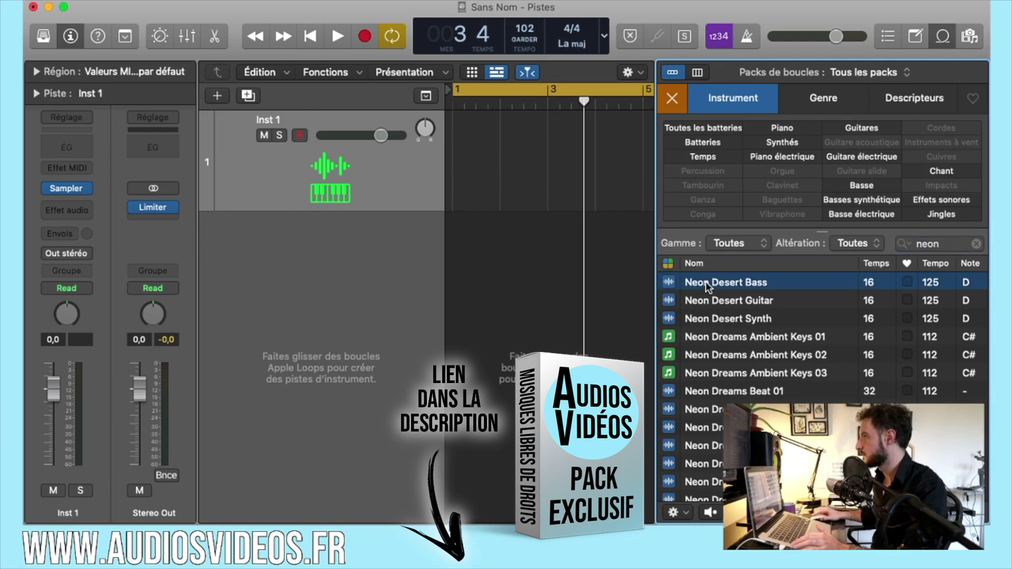
pyautogui.click(721, 392)
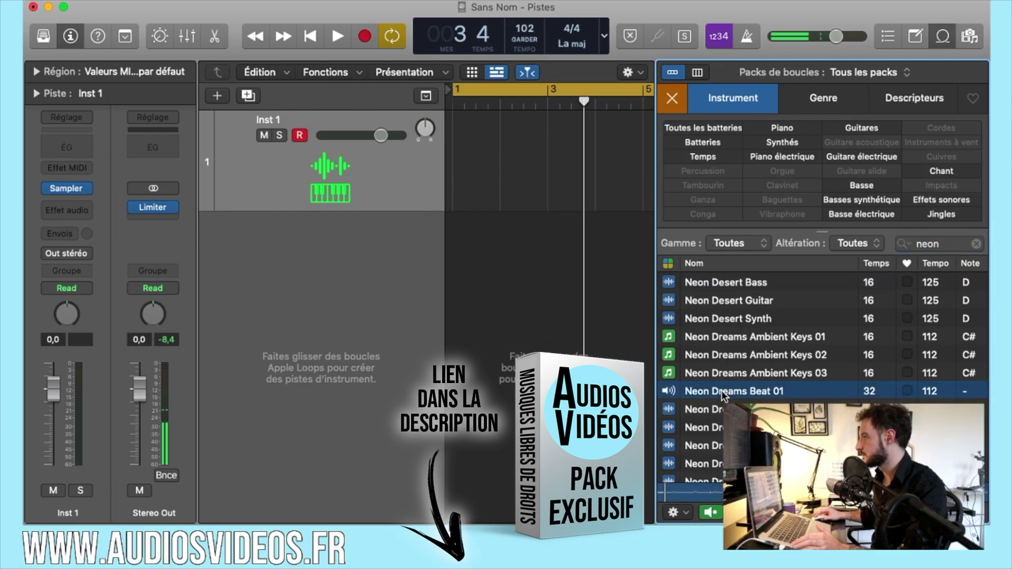
pyautogui.click(720, 409)
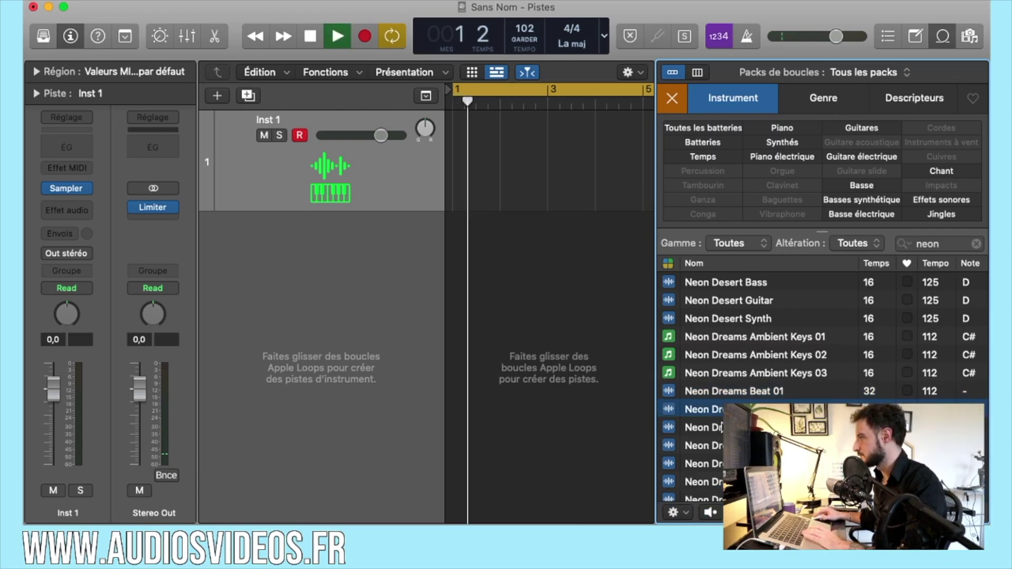
pyautogui.click(716, 429)
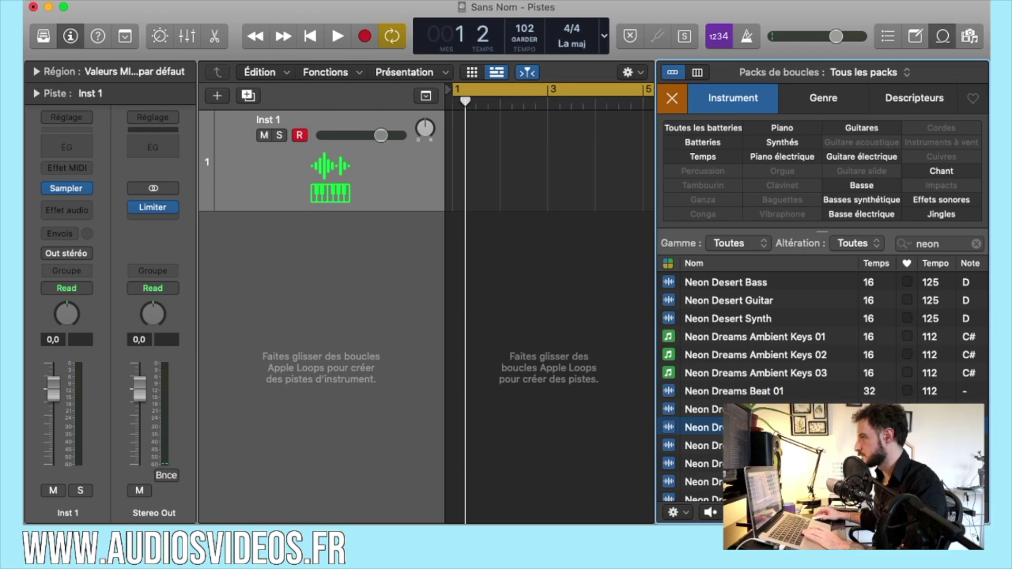
pyautogui.scroll(-1, 717, 442)
pyautogui.click(718, 459)
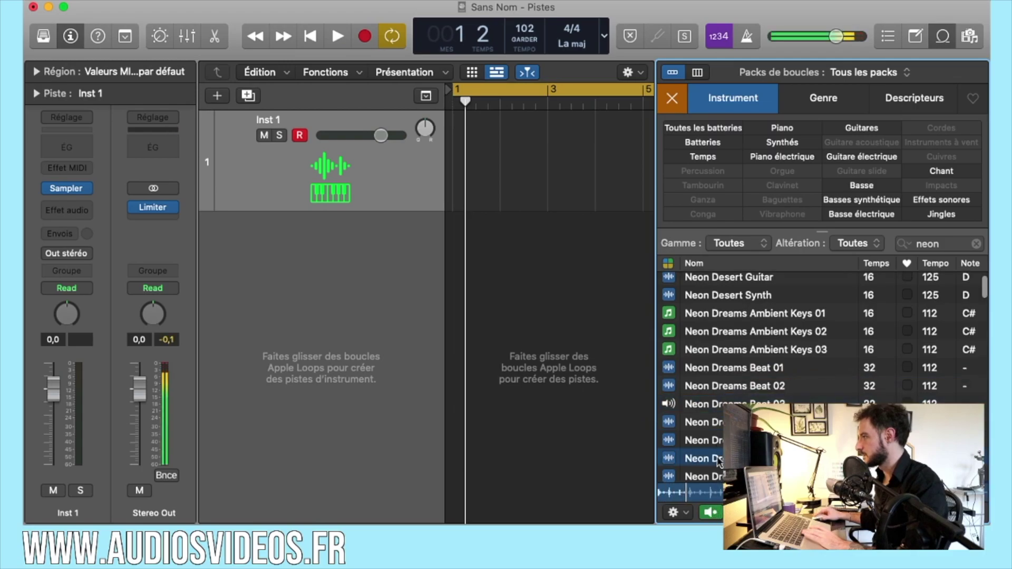
pyautogui.scroll(-1, 718, 461)
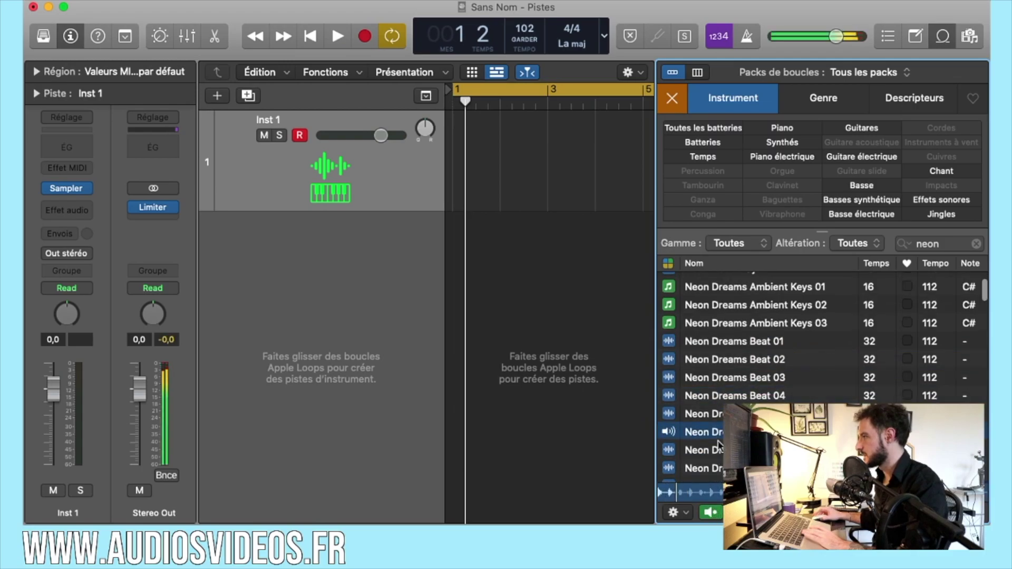
pyautogui.moveTo(718, 437); pyautogui.dragTo(481, 266)
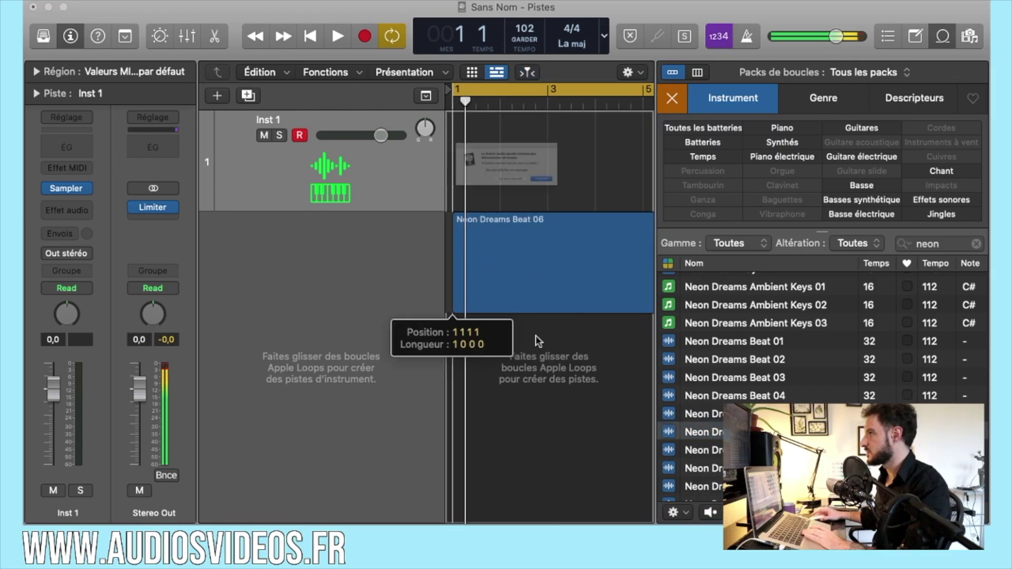
pyautogui.click(609, 211)
# Audition the Neon Dreams chopped samples, electric guitars and riser as candidates to accompany the beat
pyautogui.scroll(-5, 759, 432)
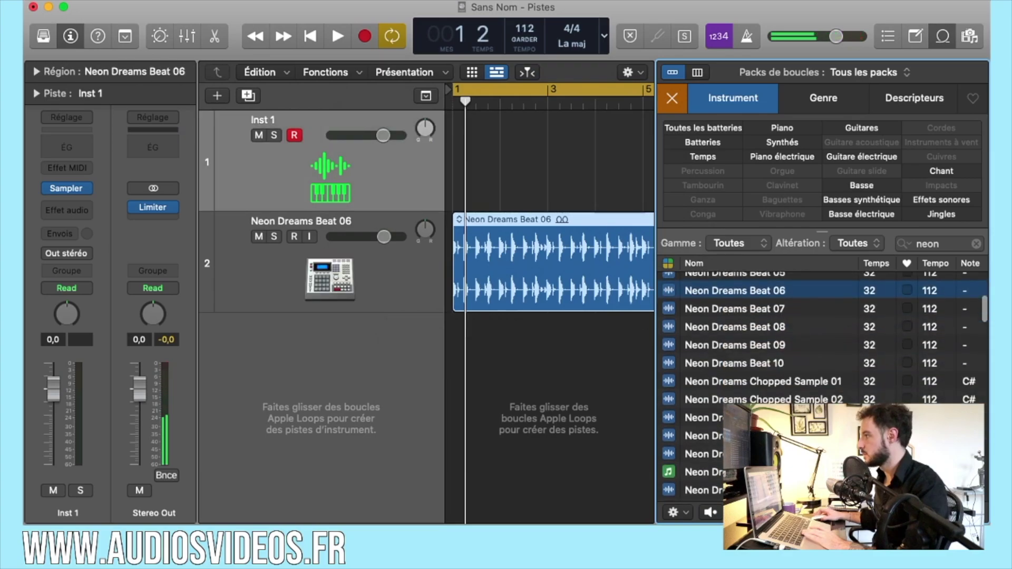
pyautogui.click(759, 417)
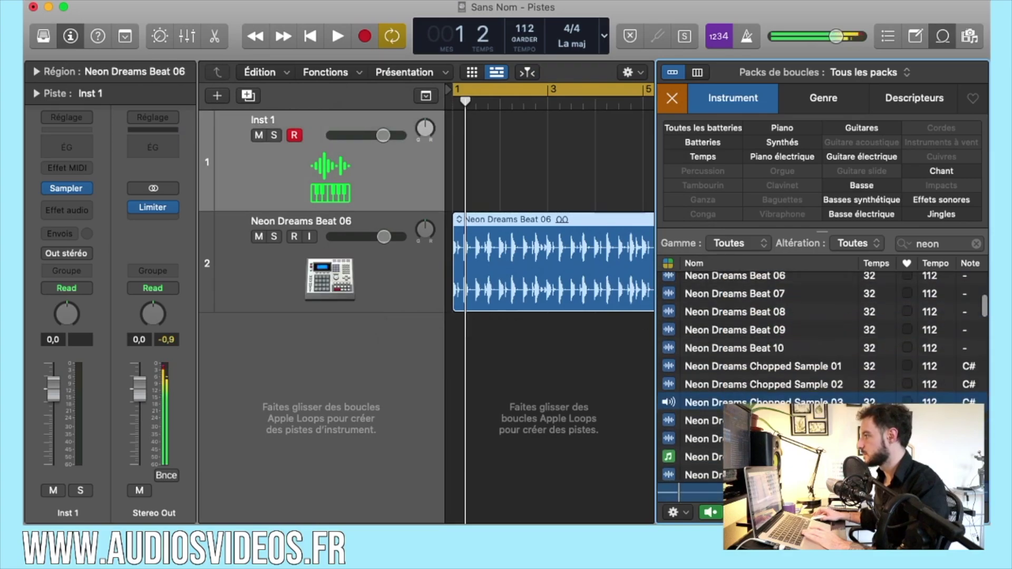
pyautogui.press('Down')
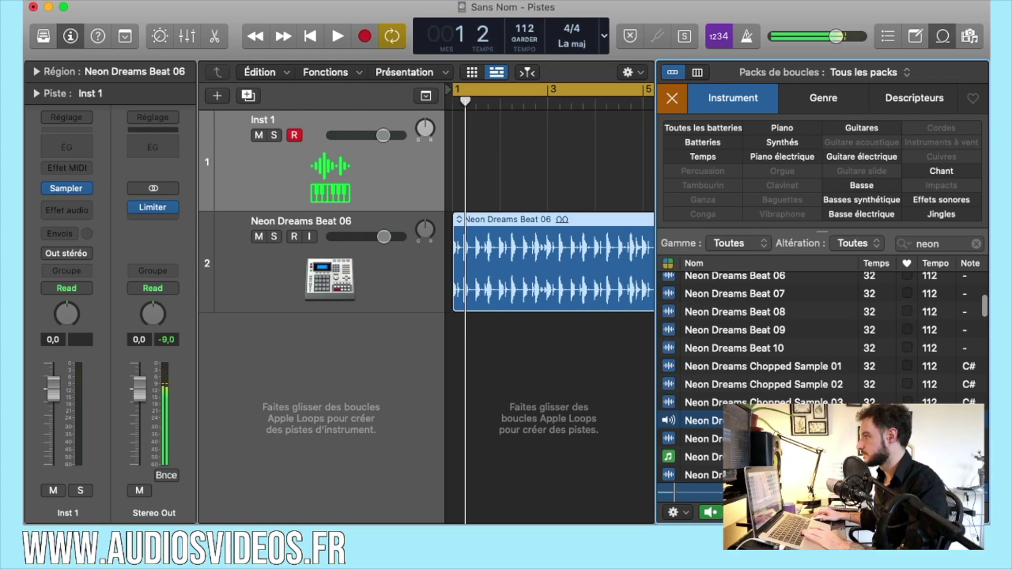
pyautogui.scroll(-5, 758, 343)
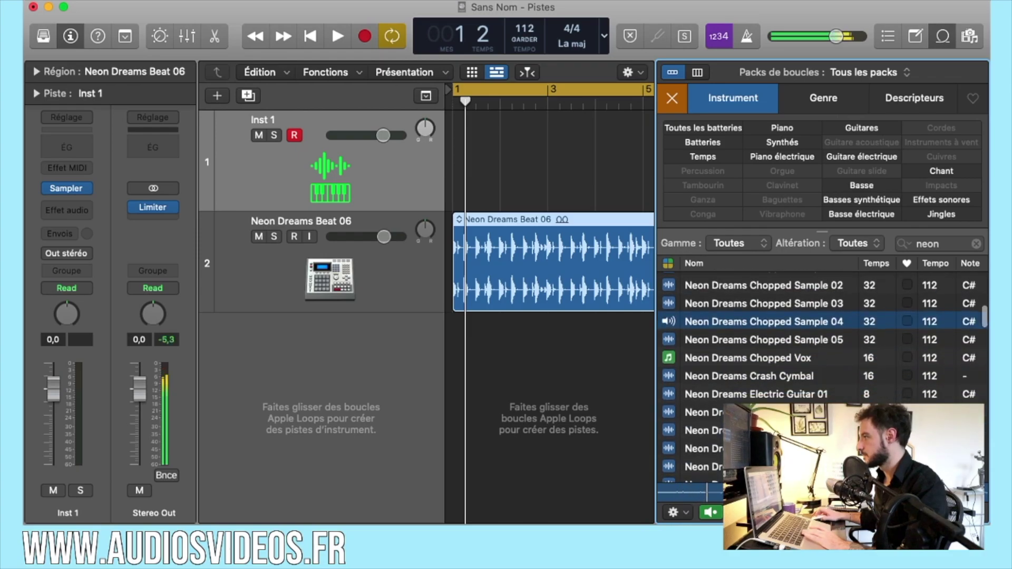
pyautogui.click(701, 430)
pyautogui.click(701, 412)
pyautogui.click(753, 400)
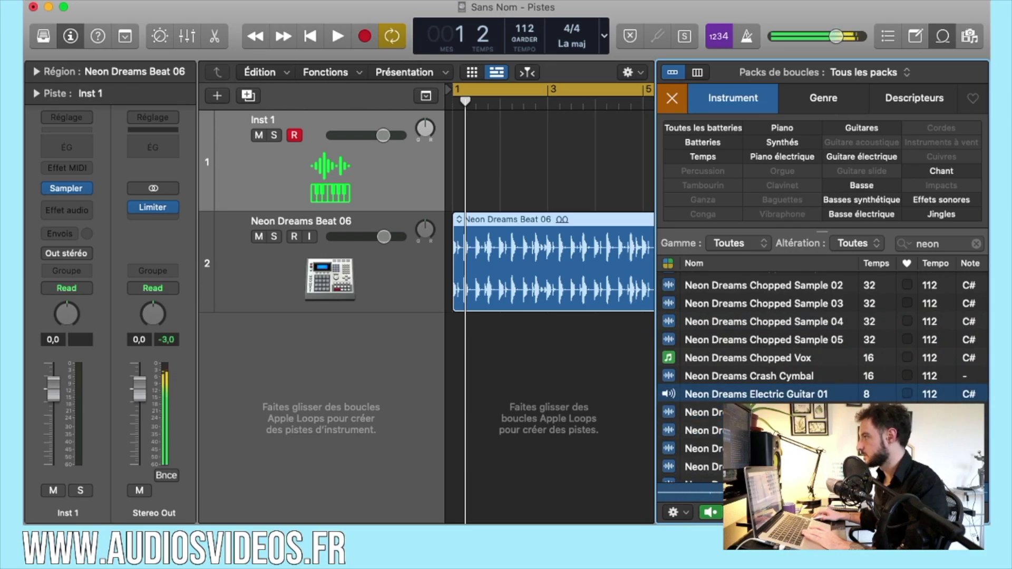
pyautogui.scroll(-3, 754, 393)
pyautogui.click(753, 392)
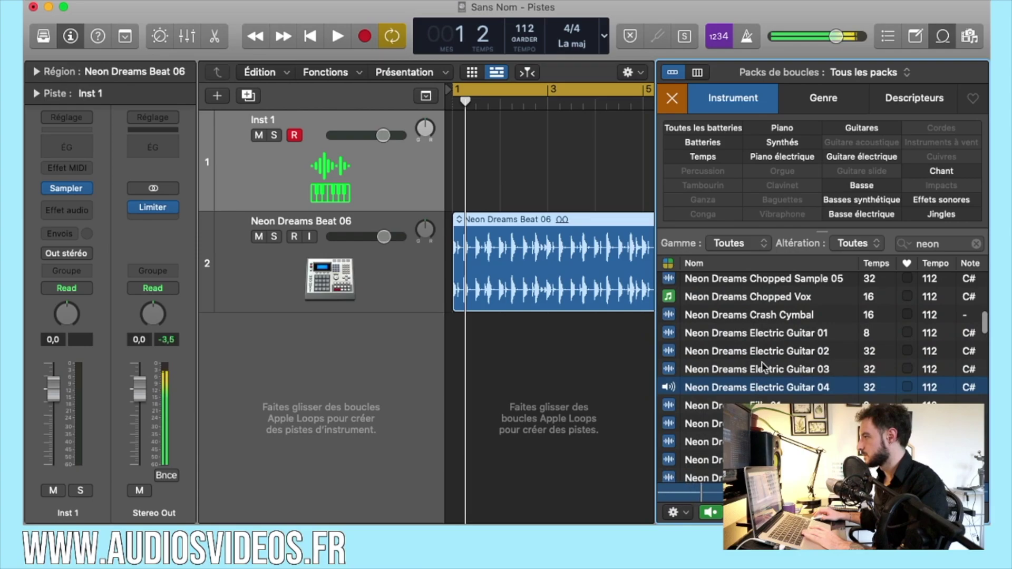
pyautogui.scroll(-5, 763, 366)
pyautogui.click(753, 470)
pyautogui.scroll(-3, 754, 470)
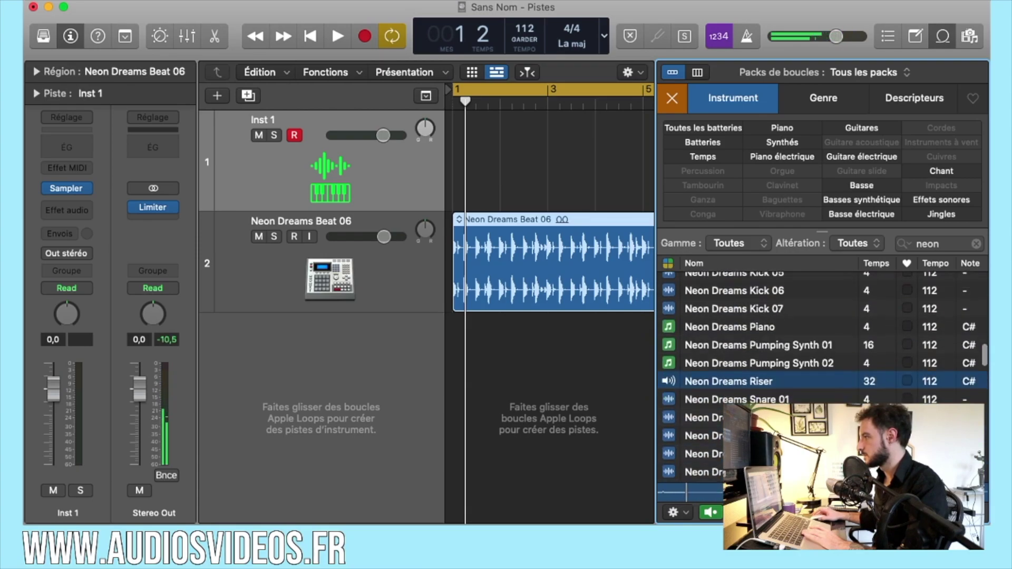
pyautogui.scroll(-7, 754, 471)
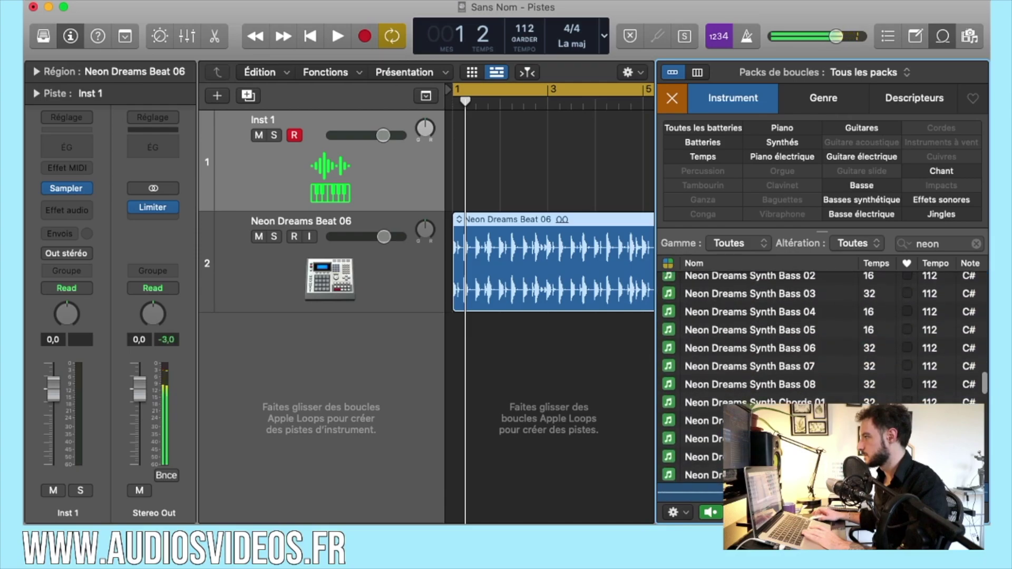
# Audition the synth pads, place Neon Dreams Synth Pad 02 at bar 1 on a new track below the beat, and close the loop browser
pyautogui.click(754, 449)
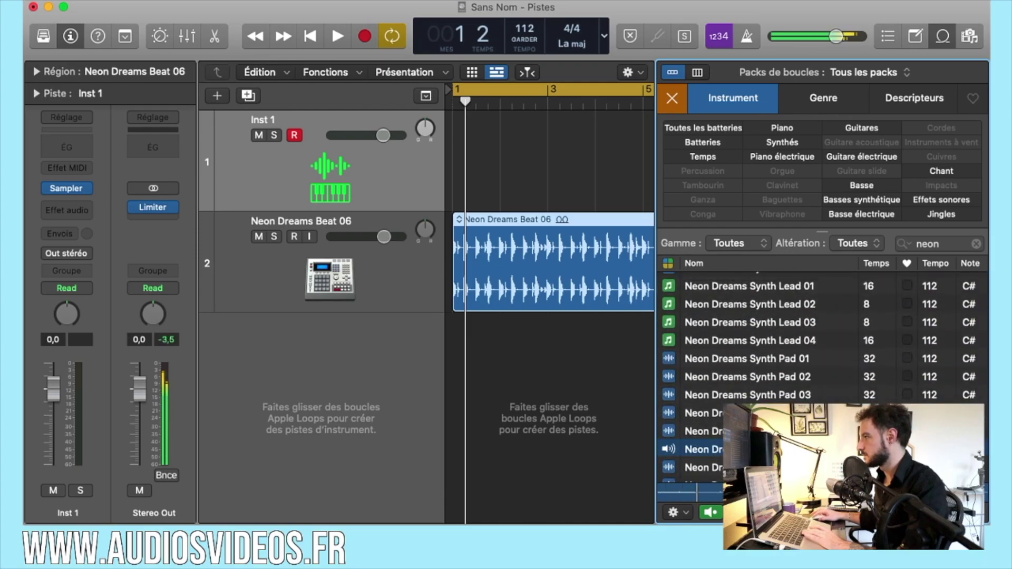
pyautogui.click(762, 396)
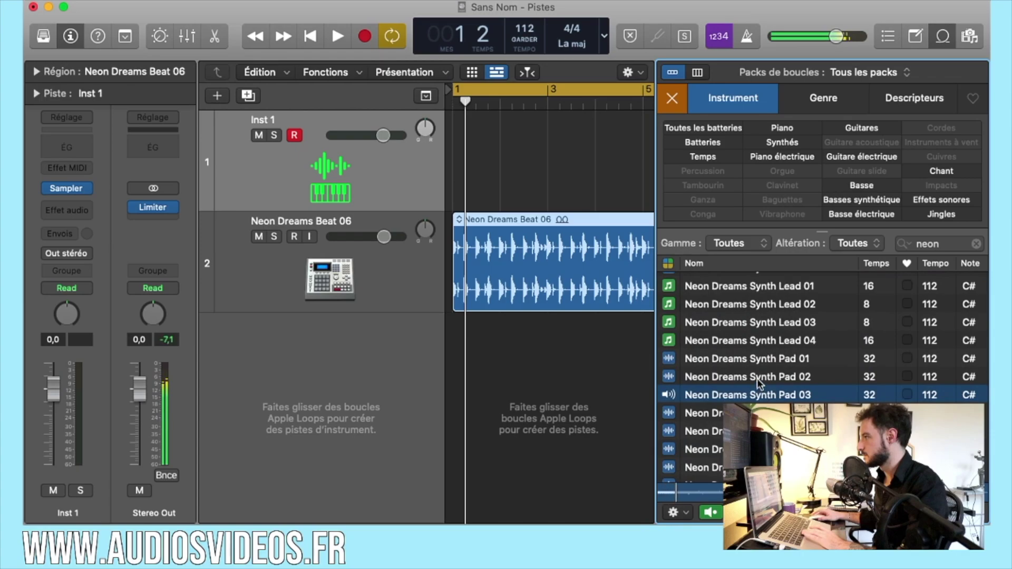
pyautogui.click(757, 378)
pyautogui.scroll(-5, 756, 377)
pyautogui.scroll(5, 733, 388)
pyautogui.moveTo(709, 376); pyautogui.dragTo(529, 344)
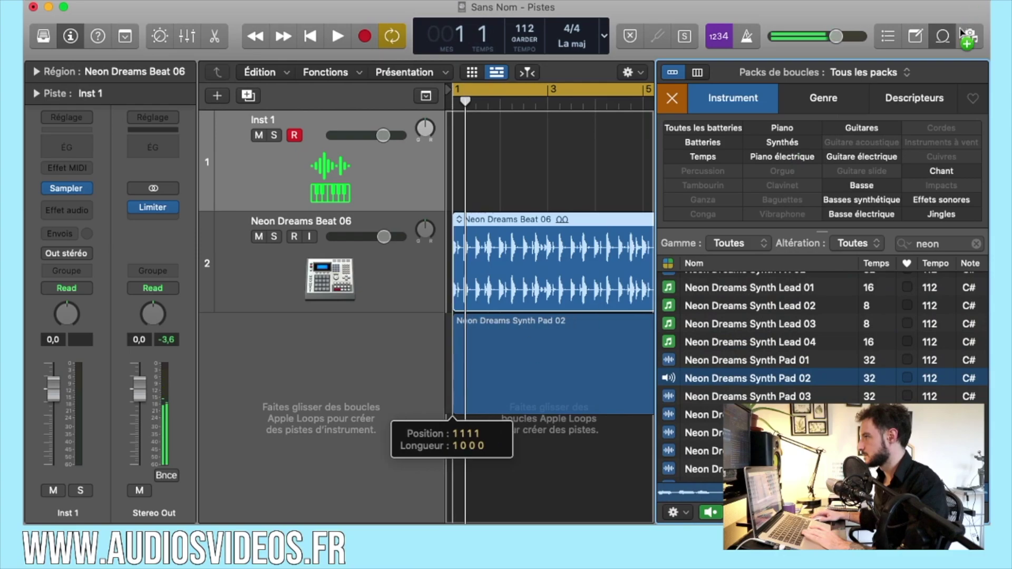
pyautogui.click(944, 36)
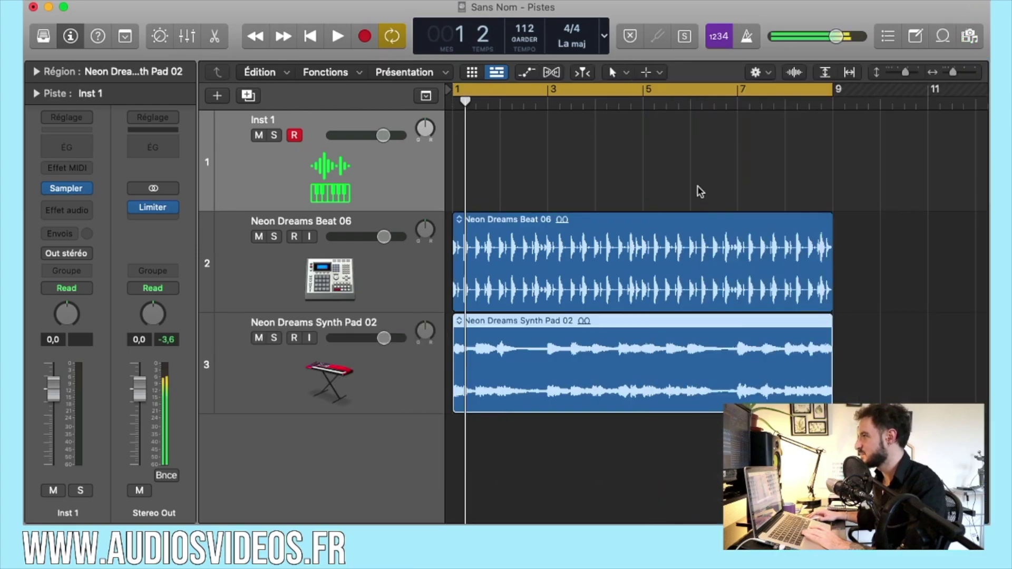
# Play both loops together, stop playback and remove the Limiter from the Stereo Out channel
pyautogui.press('space')
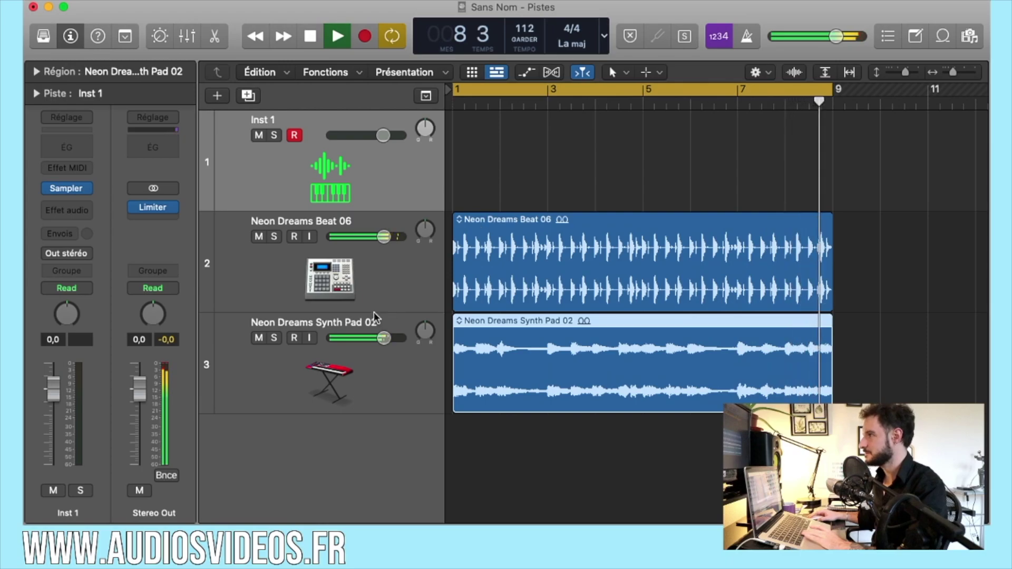
pyautogui.press('space')
pyautogui.click(249, 286)
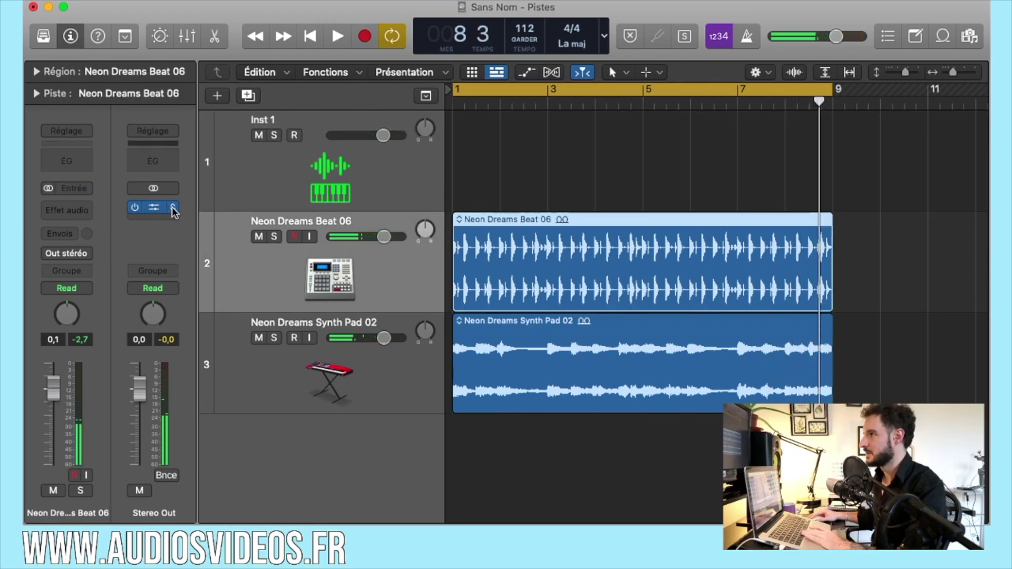
pyautogui.click(173, 207)
pyautogui.click(209, 227)
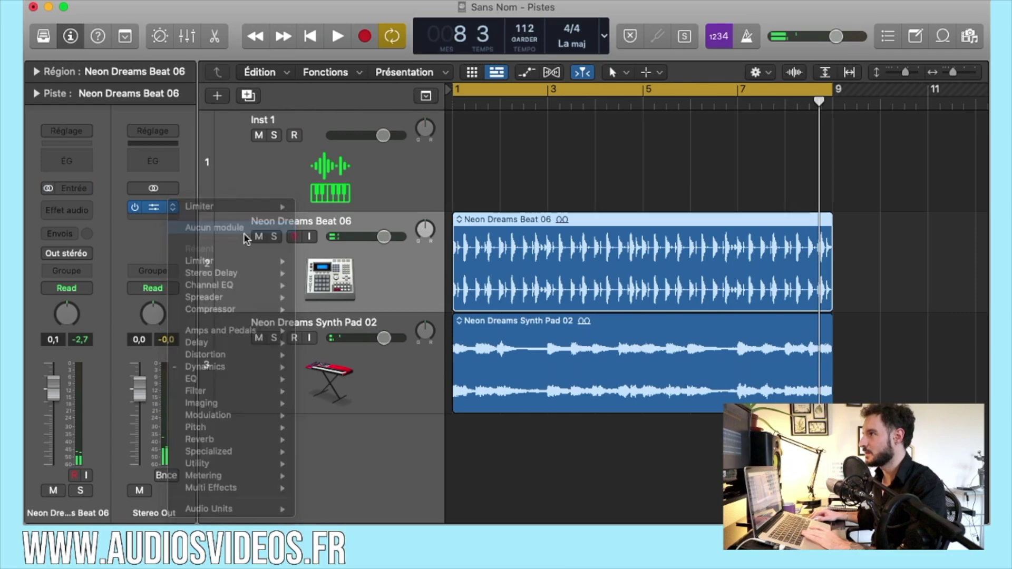
# Select the Neon Dreams Beat 06 track, show the tracks' automation lanes and hide them again
pyautogui.click(249, 365)
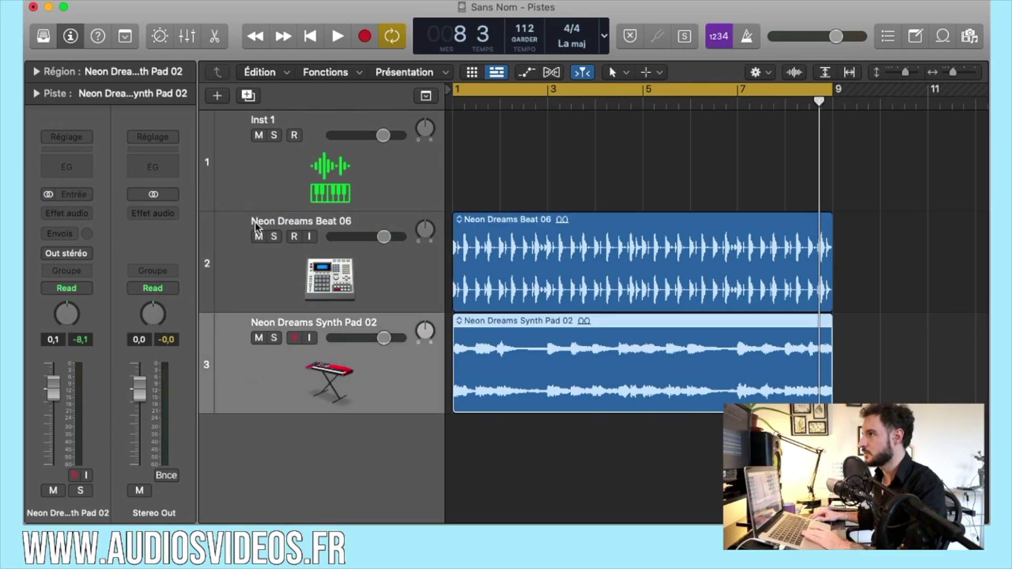
pyautogui.click(279, 272)
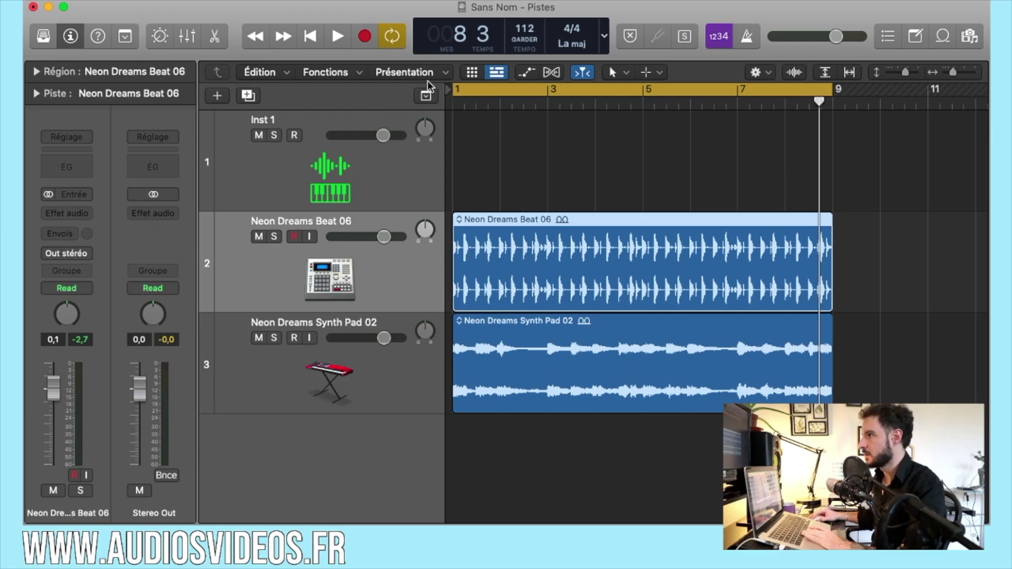
pyautogui.click(527, 73)
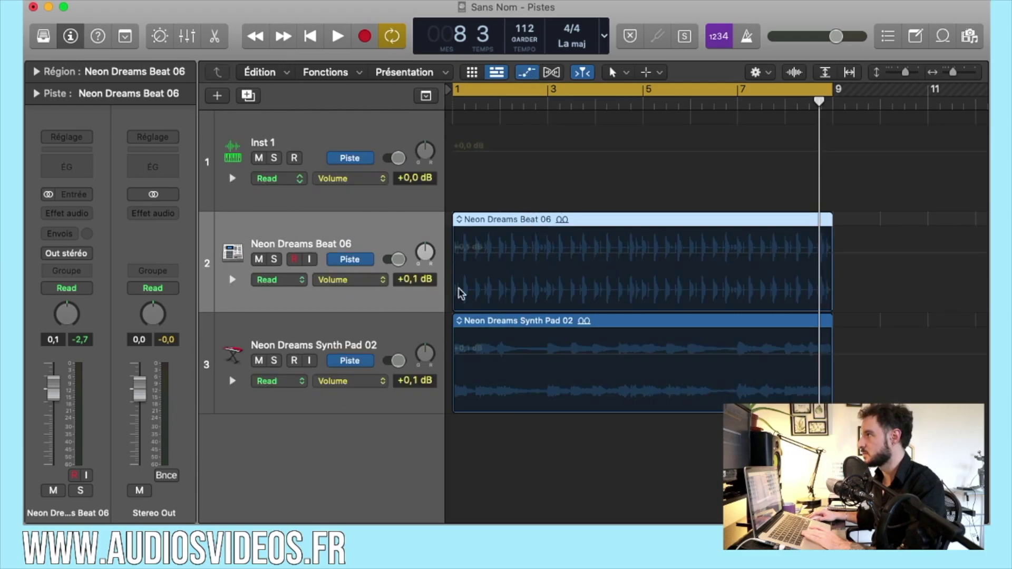
pyautogui.click(527, 73)
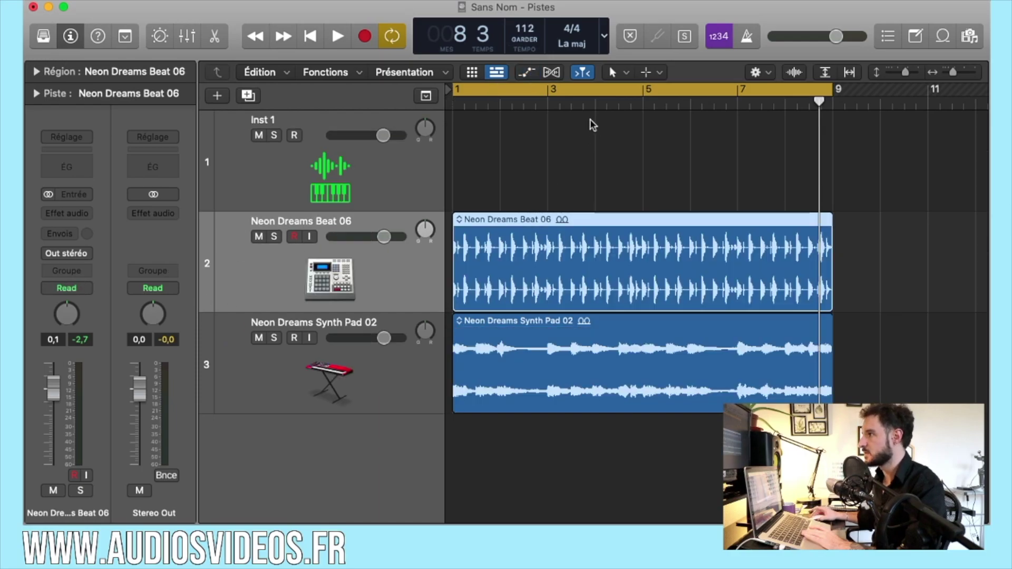
# Return the playhead to bar 1 and set the Neon Dreams Beat 06 track's automation mode to Latch
pyautogui.moveTo(583, 99); pyautogui.dragTo(450, 100)
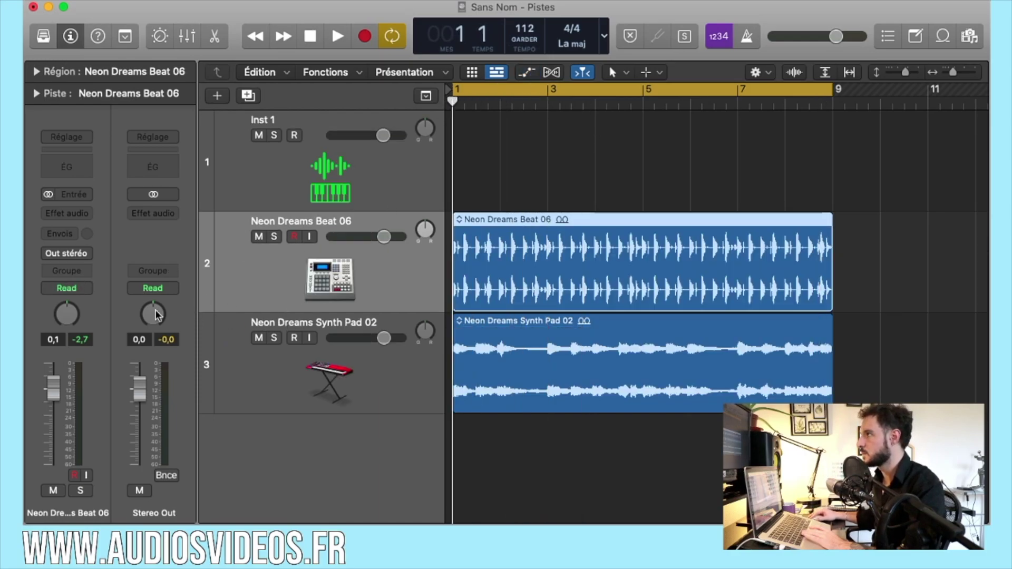
pyautogui.click(83, 288)
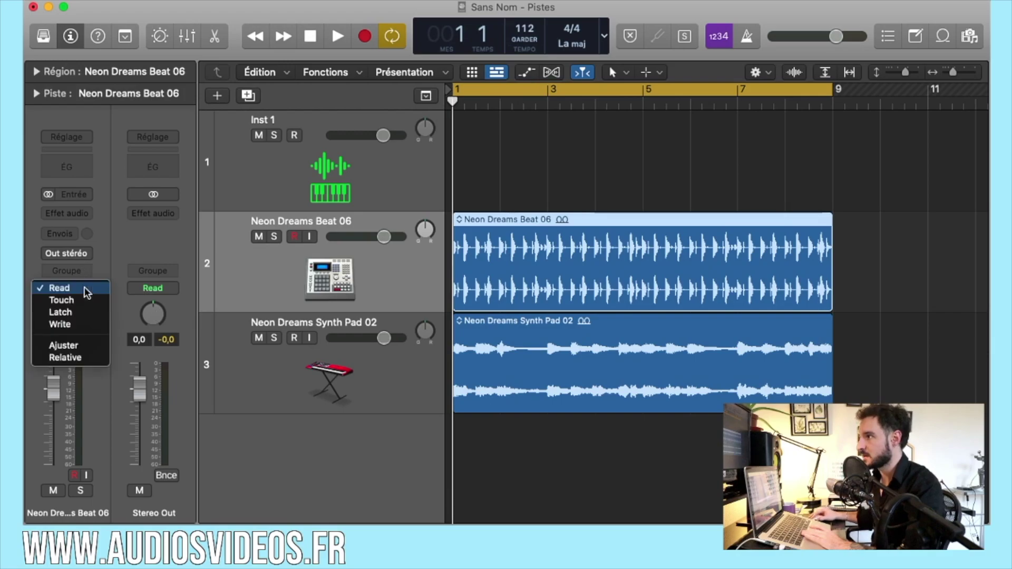
pyautogui.click(78, 313)
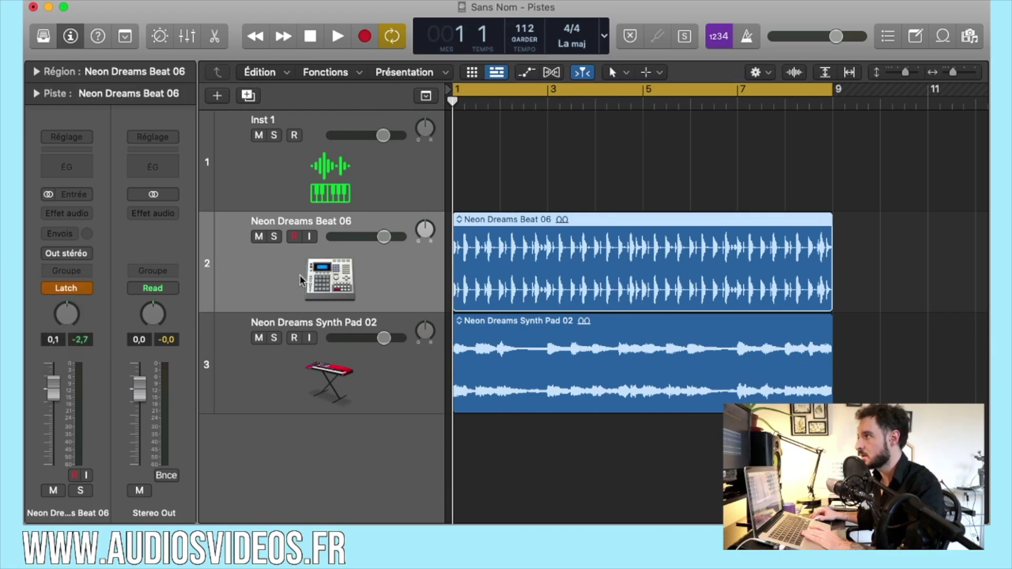
pyautogui.click(87, 289)
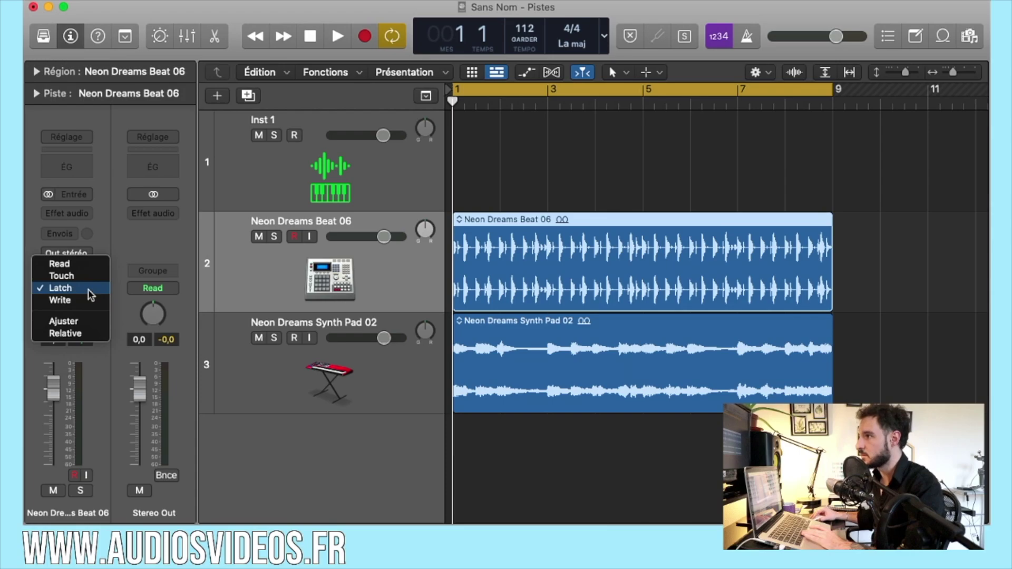
pyautogui.click(107, 242)
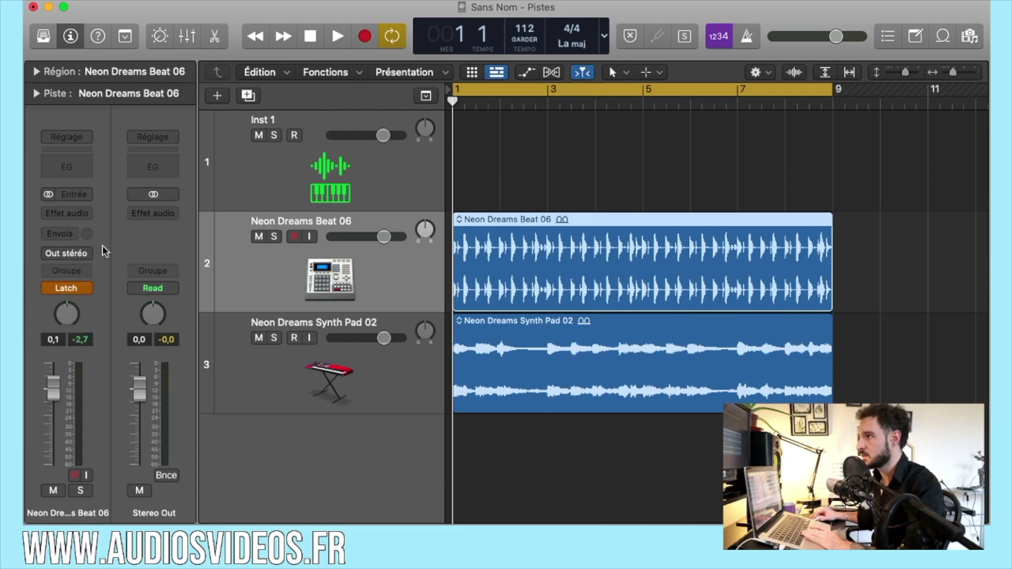
# Record Latch volume automation on the Neon Dreams Beat 06 track during playback, dipping to about -14 dB and returning to +0,4 dB just past bar 5
pyautogui.click(88, 289)
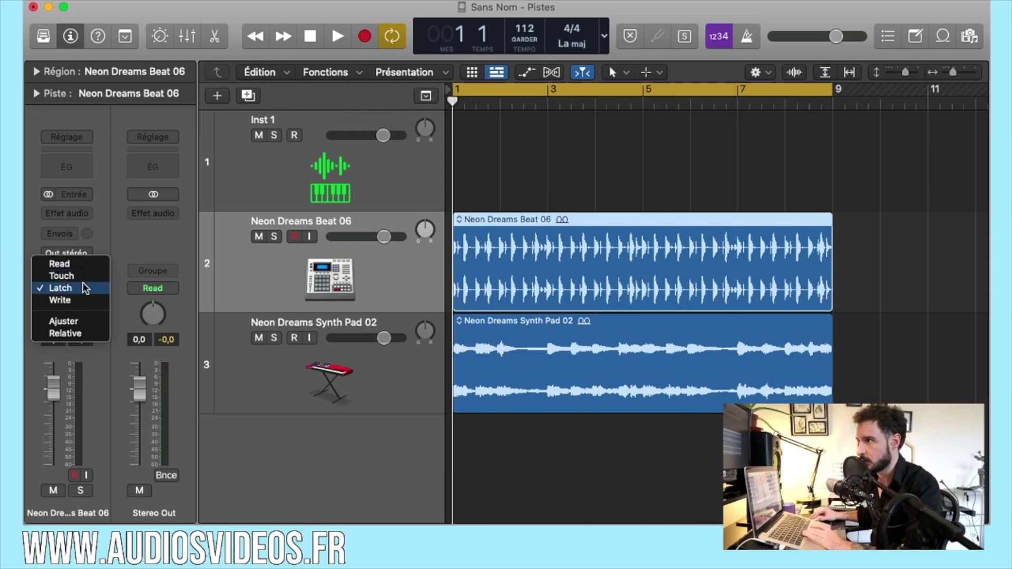
pyautogui.click(83, 287)
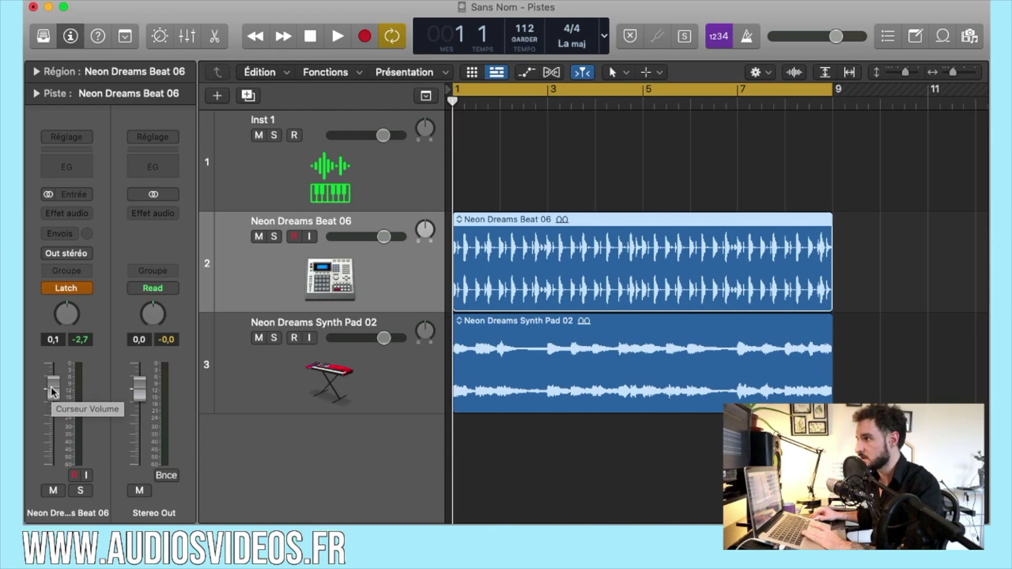
pyautogui.press('space')
pyautogui.moveTo(53, 391)
pyautogui.mouseDown()
pyautogui.moveTo(50, 442)
pyautogui.moveTo(51, 401)
pyautogui.mouseUp()
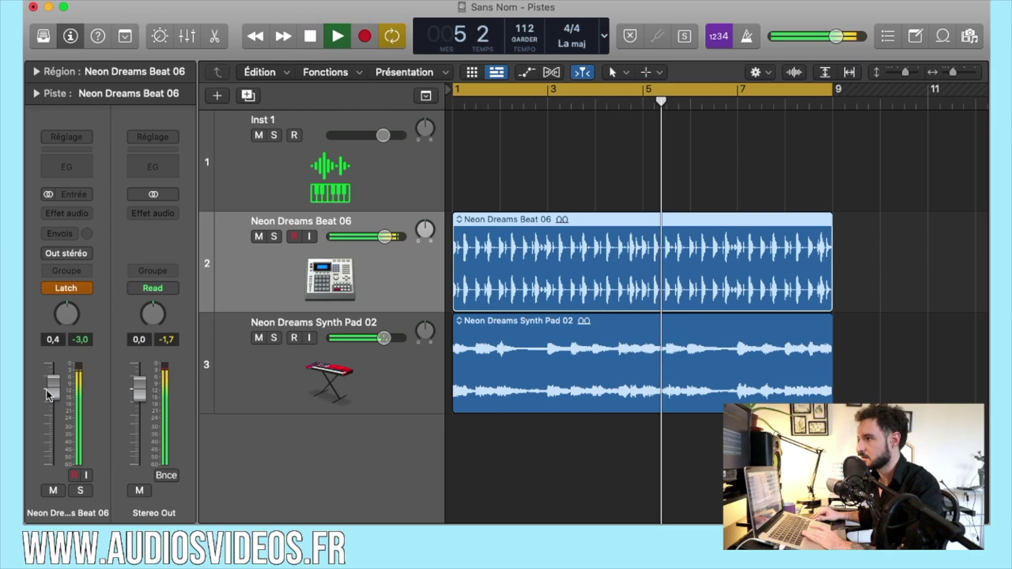
pyautogui.press('space')
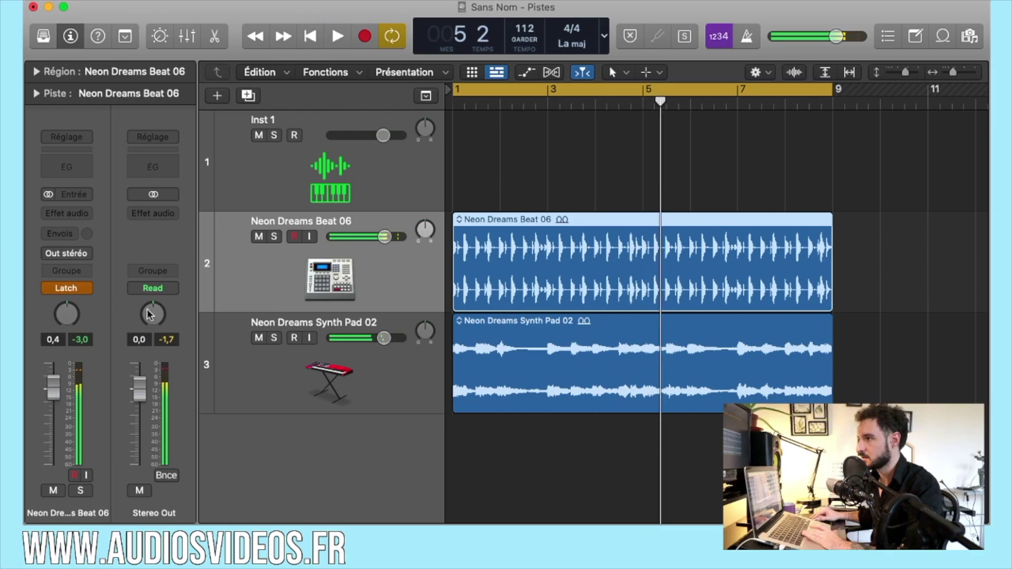
# Set the Neon Dreams Beat 06 track's automation mode to Read and show the automation lanes
pyautogui.click(87, 293)
pyautogui.click(83, 263)
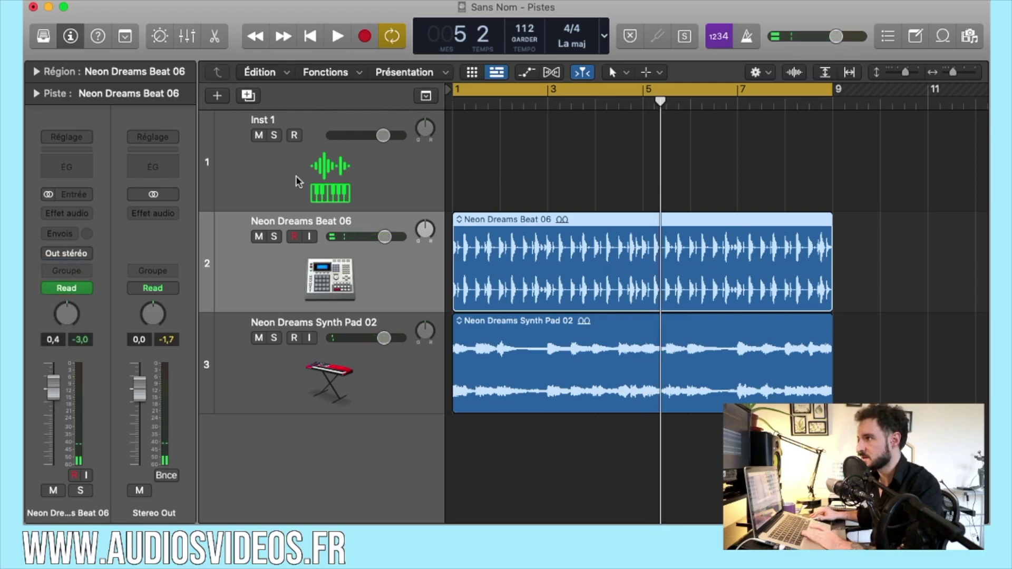
pyautogui.click(524, 73)
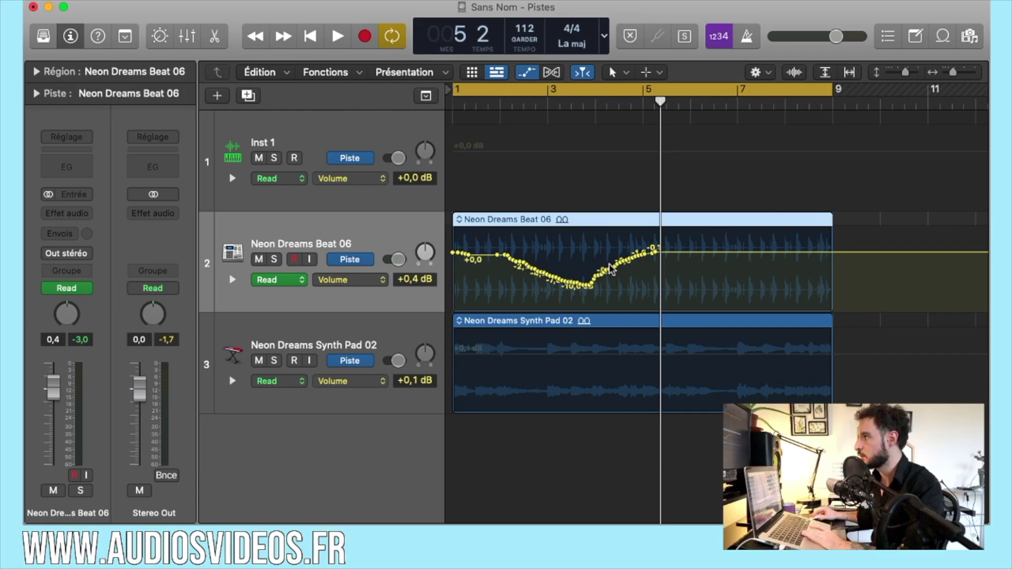
pyautogui.hscroll(1, 664, 253)
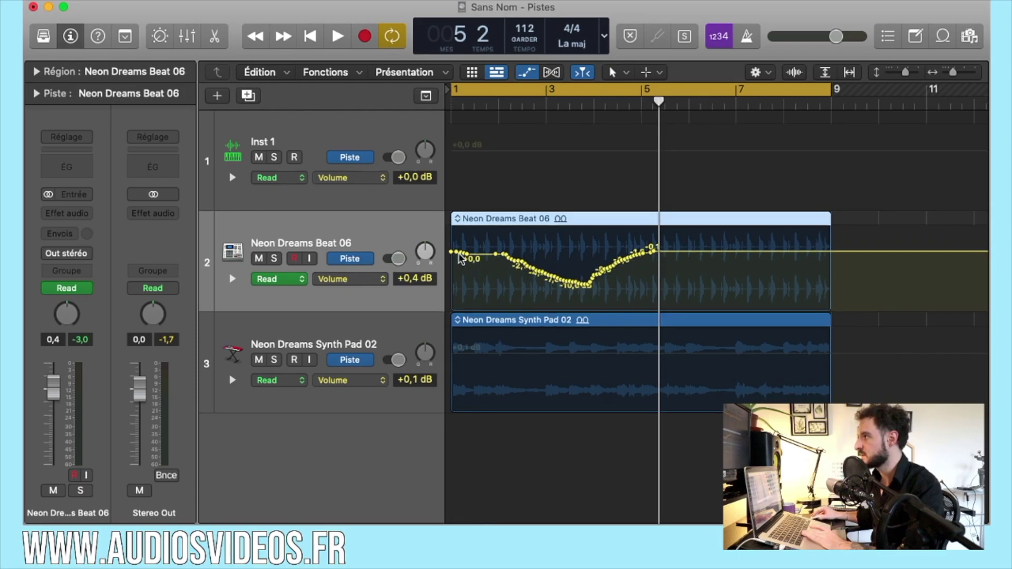
# Clear the beat's volume automation points past bar 5 and back to about beat 2 of bar 4, ending the rise at +0,4 dB on bar 5
pyautogui.click(653, 251)
pyautogui.moveTo(654, 251); pyautogui.dragTo(640, 252)
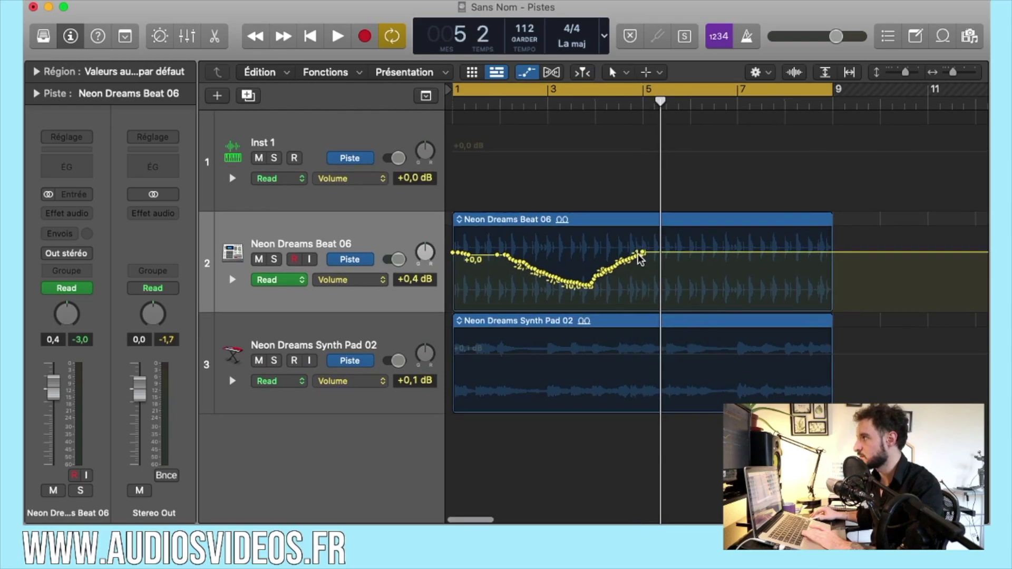
pyautogui.press('super+Right')
pyautogui.press('super+Right')
pyautogui.press('super+Right')
pyautogui.hscroll(-5, 600, 259)
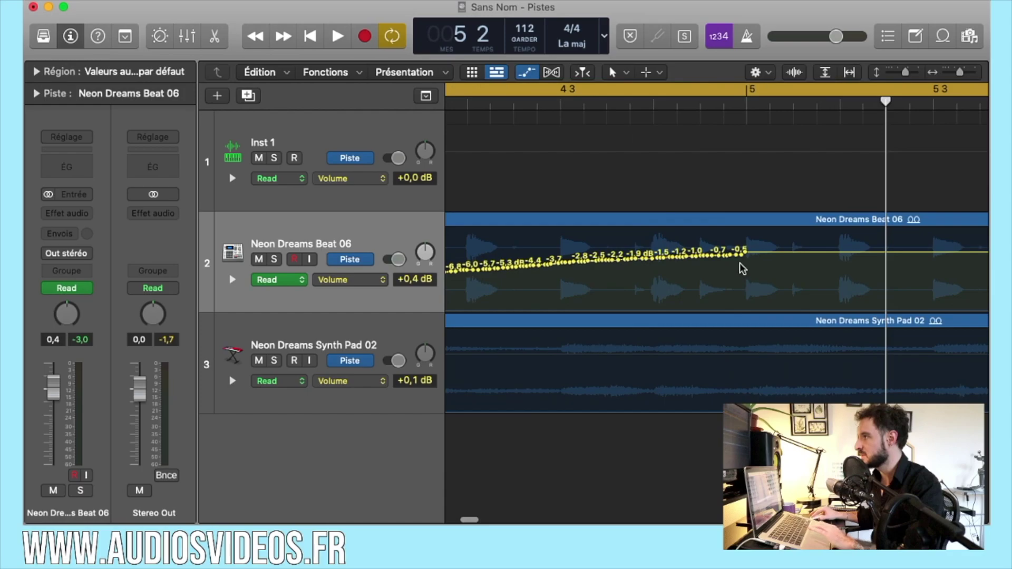
pyautogui.moveTo(742, 259)
pyautogui.mouseDown()
pyautogui.moveTo(662, 254)
pyautogui.moveTo(535, 288)
pyautogui.moveTo(486, 266)
pyautogui.moveTo(453, 270)
pyautogui.mouseUp()
pyautogui.hscroll(-8, 867, 274)
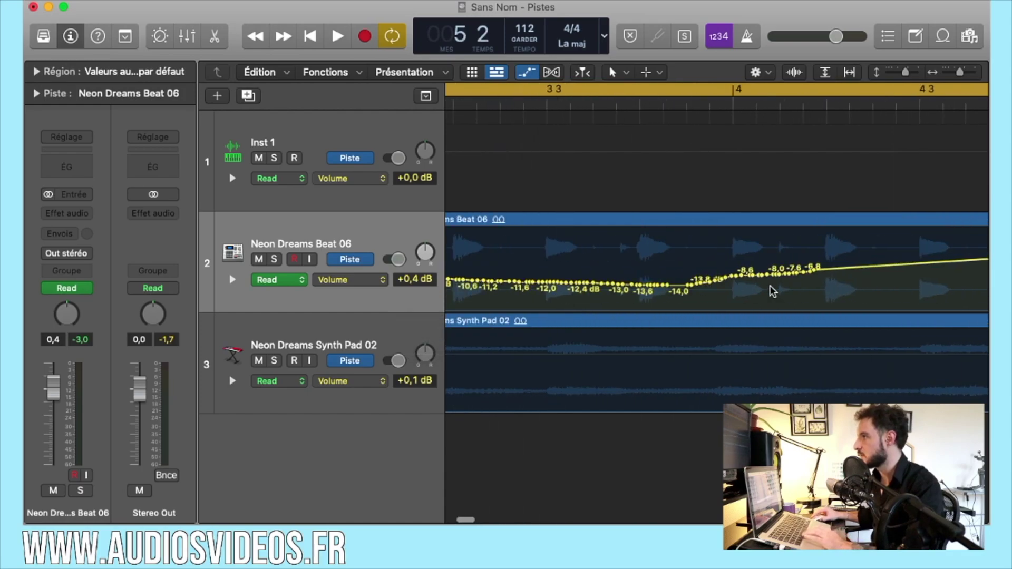
# Reduce the beat's remaining volume points to one straight ramp from -5,9 dB at bar 1 to +0,4 dB at bar 5
pyautogui.press('super+Left')
pyautogui.press('super+Left')
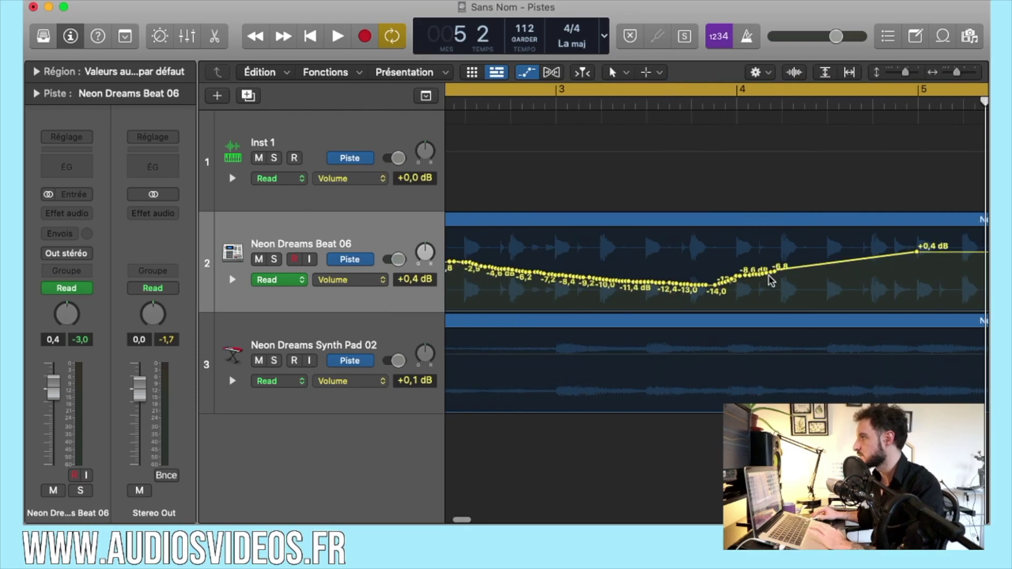
pyautogui.moveTo(781, 275)
pyautogui.mouseDown()
pyautogui.moveTo(389, 280)
pyautogui.moveTo(400, 282)
pyautogui.mouseUp()
pyautogui.moveTo(555, 282)
pyautogui.mouseDown()
pyautogui.moveTo(596, 274)
pyautogui.moveTo(452, 270)
pyautogui.mouseUp()
# Play the project from bar 1 to check the beat's volume ramp, and stop playback around bar 5
pyautogui.press('space')
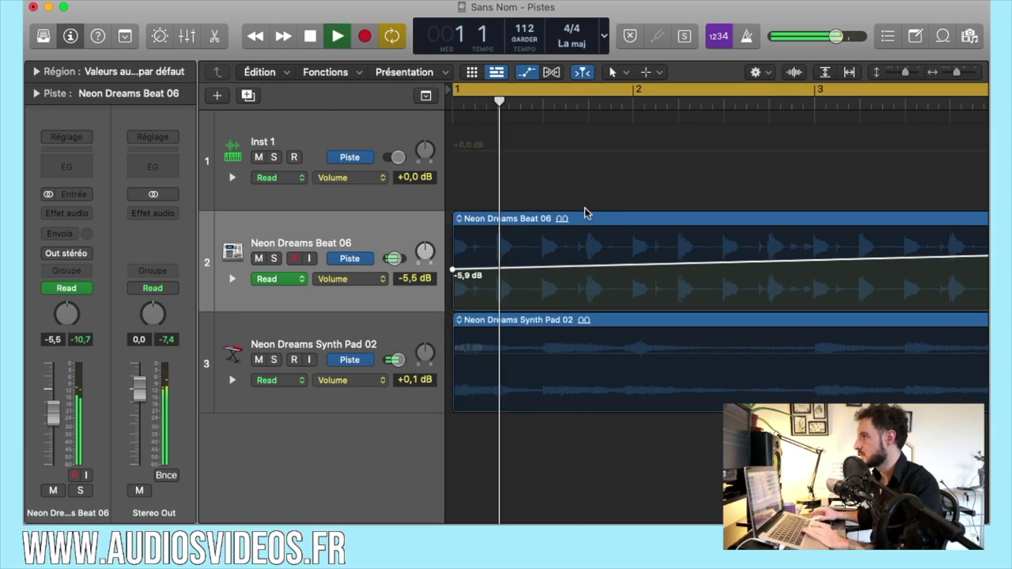
pyautogui.scroll(-8, 643, 198)
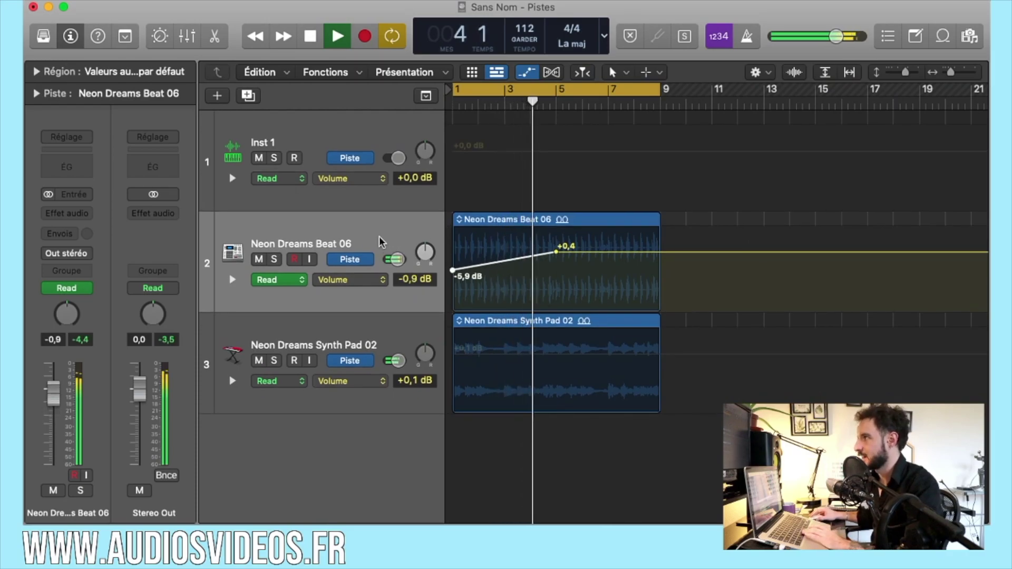
pyautogui.press('space')
# Select the Neon Dreams Synth Pad 02 track, open the loop browser and audition Neon Dreams Synth Lead 03
pyautogui.click(324, 343)
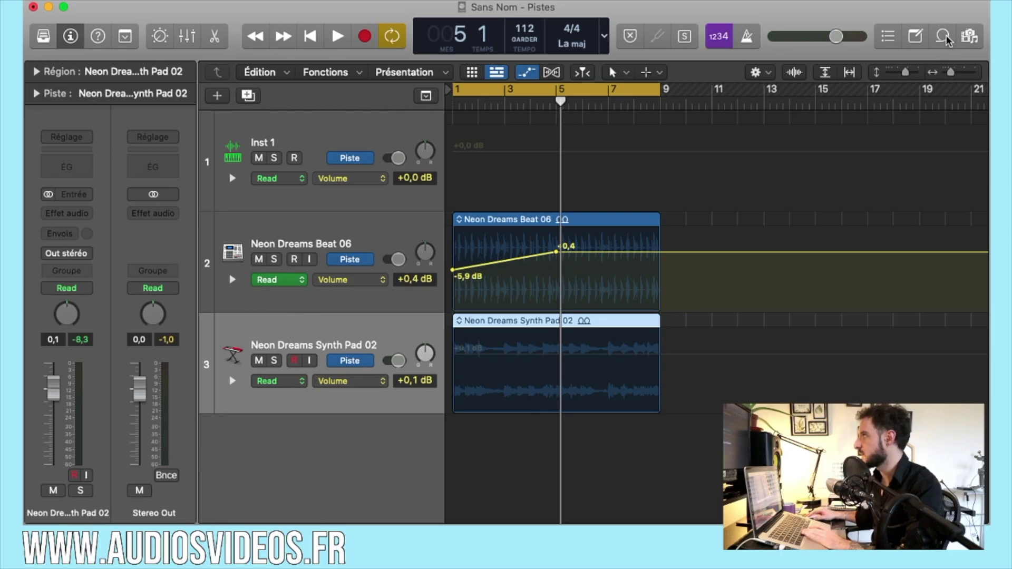
pyautogui.press('o')
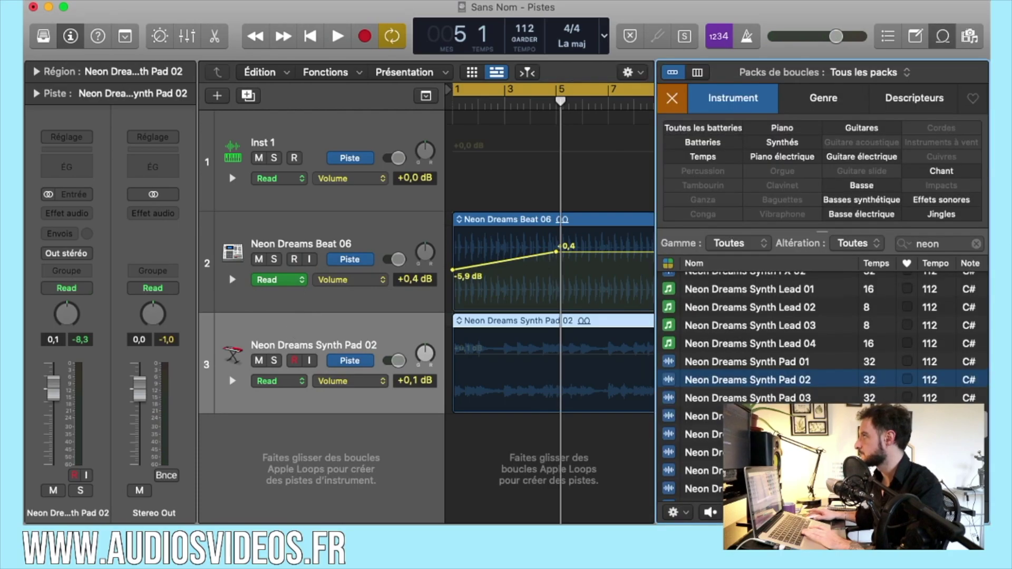
pyautogui.click(765, 329)
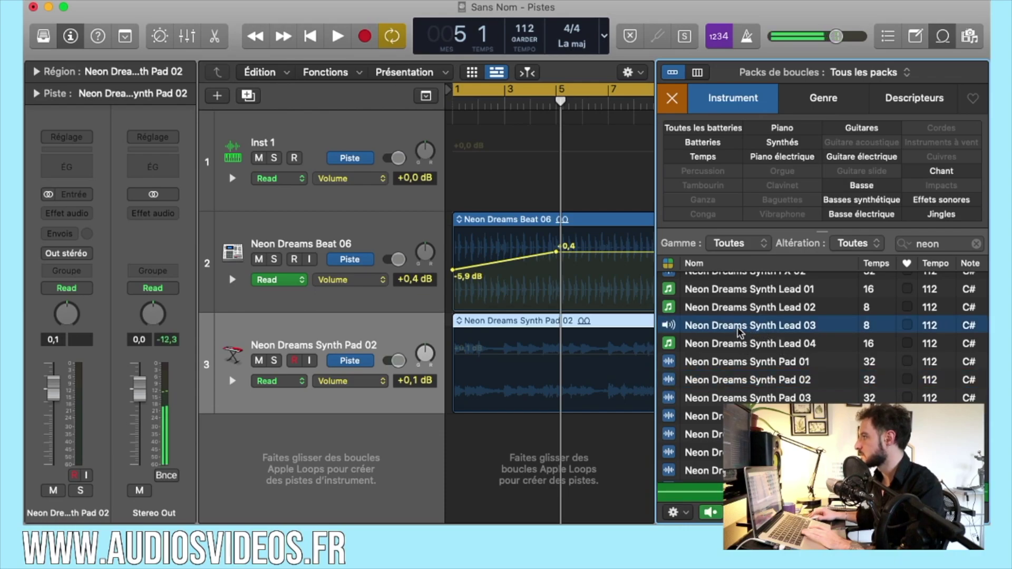
# Try Neon Dreams Synth Lead 03 at bar 1 on a new track, and delete that region with its track
pyautogui.moveTo(601, 374); pyautogui.dragTo(443, 477)
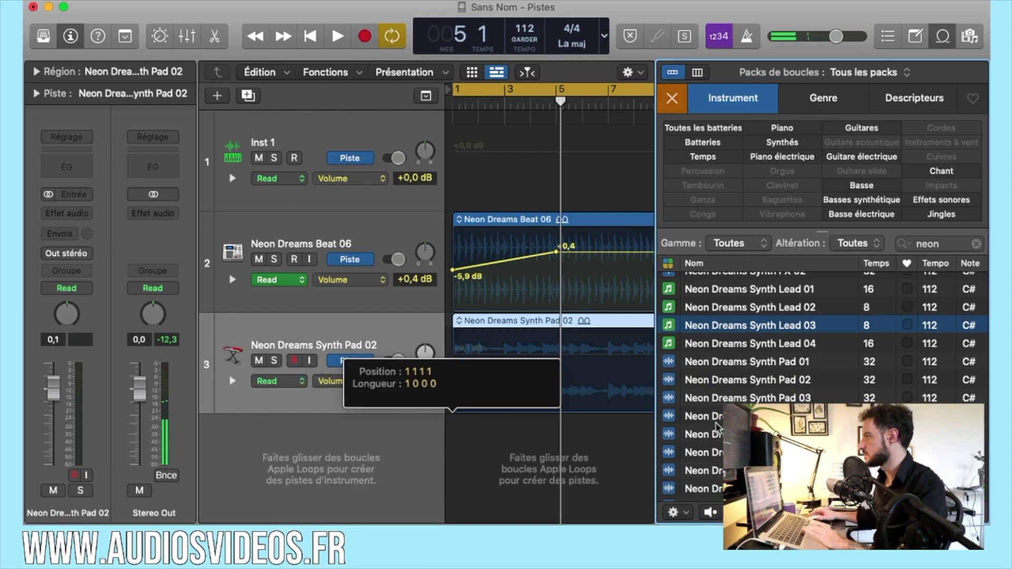
pyautogui.click(486, 425)
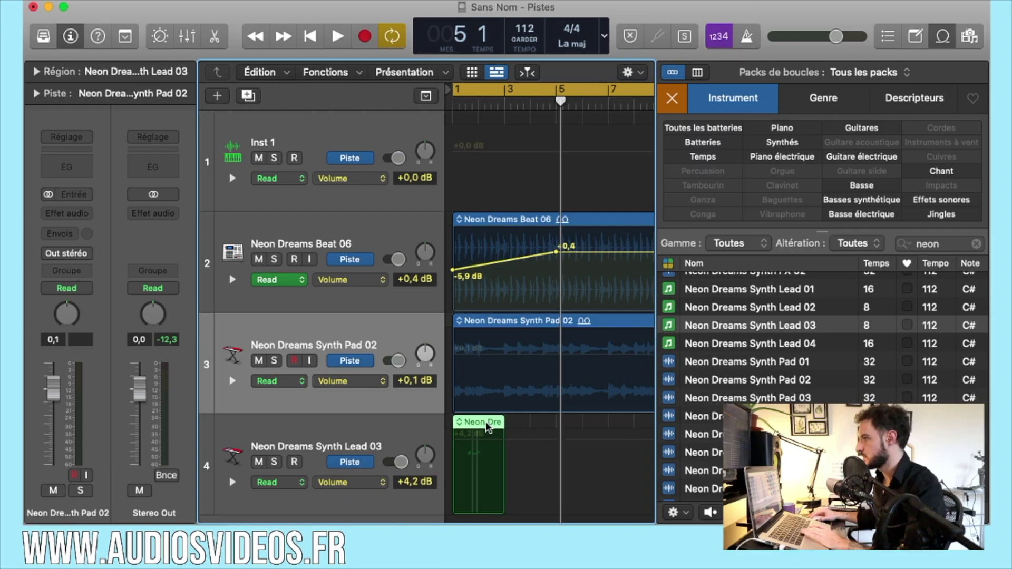
pyautogui.press('Delete')
pyautogui.click(381, 437)
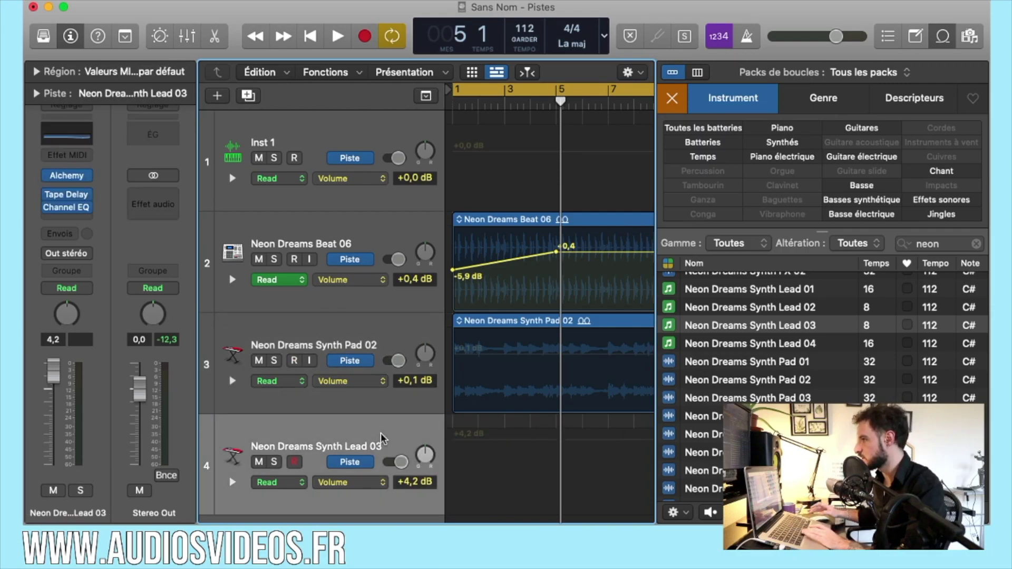
pyautogui.press('super+BackSpace')
# Audition other synth leads, place Neon Dreams Synth Lead 01 at bar 1 on a new track, and close the loop browser
pyautogui.click(777, 344)
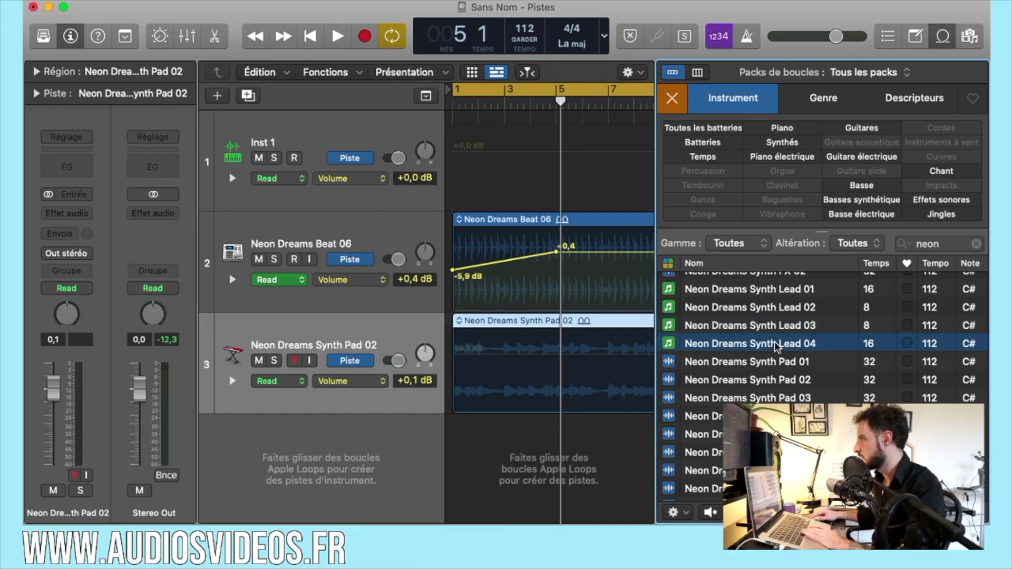
pyautogui.click(774, 291)
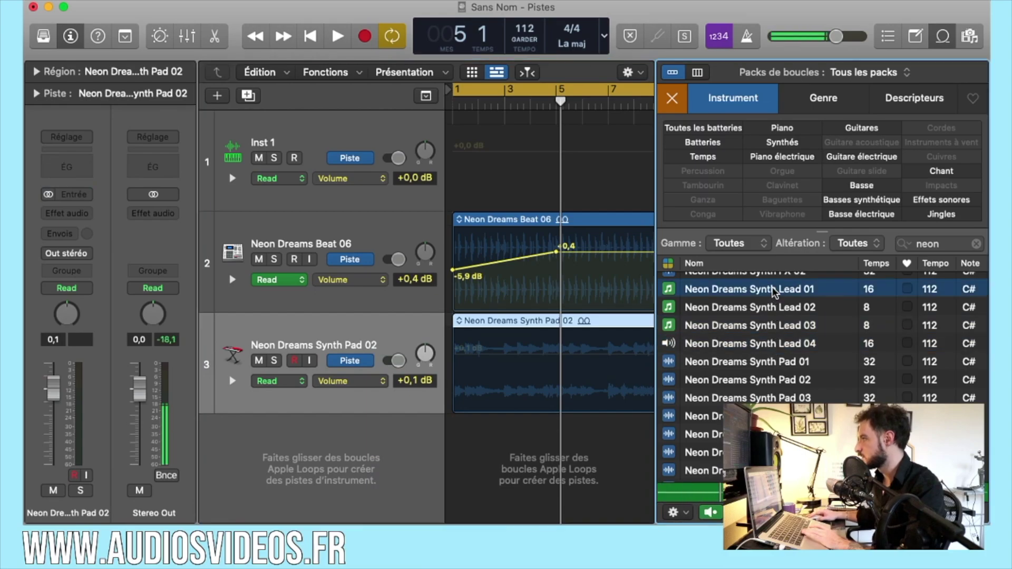
pyautogui.scroll(1, 769, 298)
pyautogui.moveTo(755, 309); pyautogui.dragTo(492, 425)
pyautogui.moveTo(893, 62); pyautogui.dragTo(956, 17)
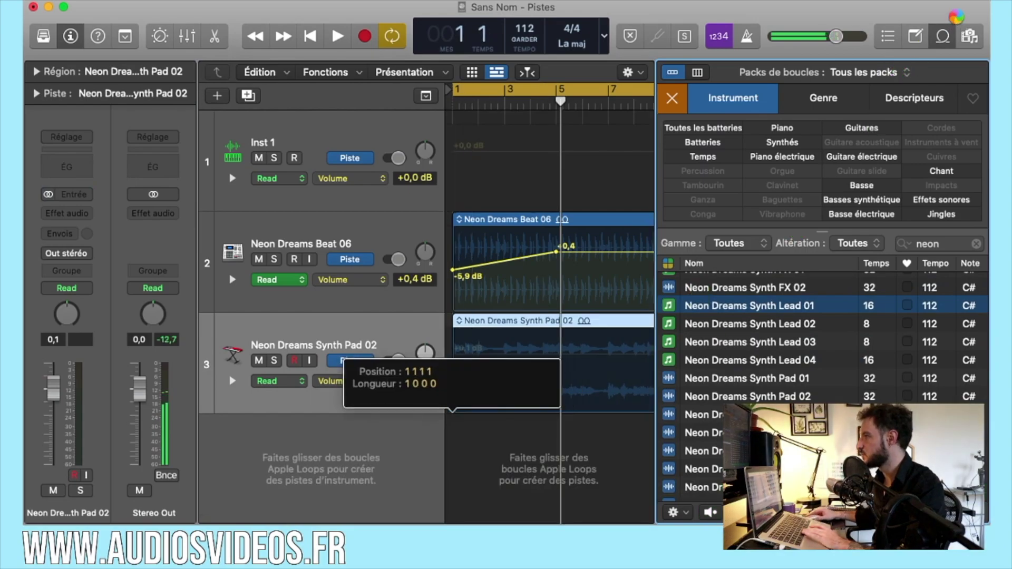
pyautogui.press('o')
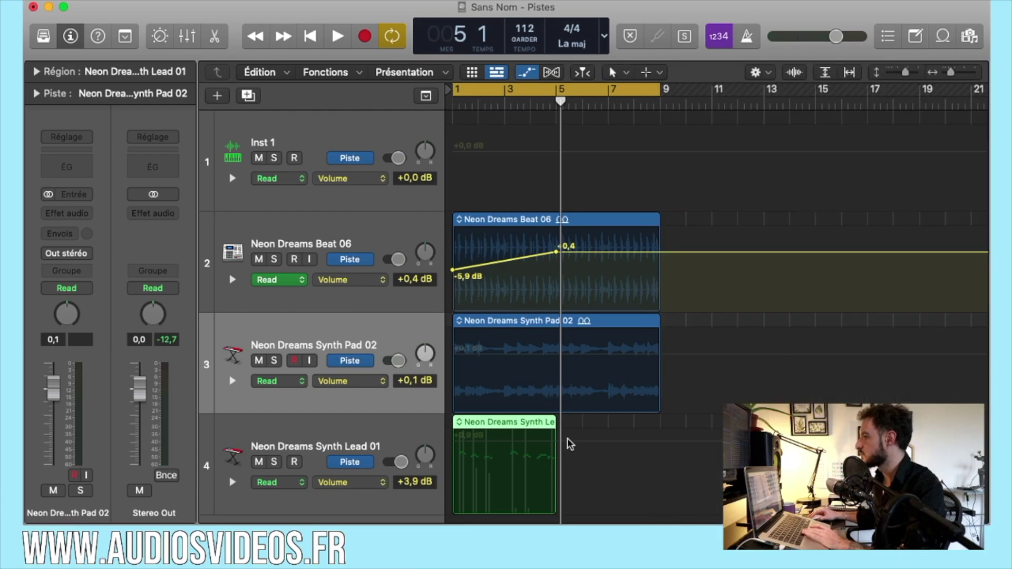
# Hide the automation lanes and loop the Neon Dreams Synth Lead 01 region so that it ends at bar 9
pyautogui.moveTo(549, 422); pyautogui.dragTo(553, 422)
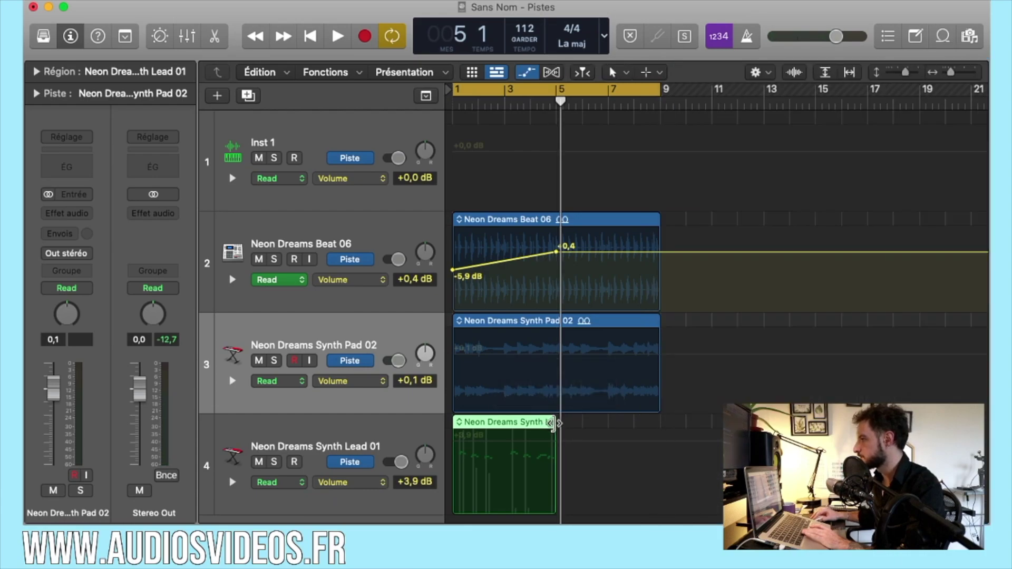
pyautogui.press('super+Right')
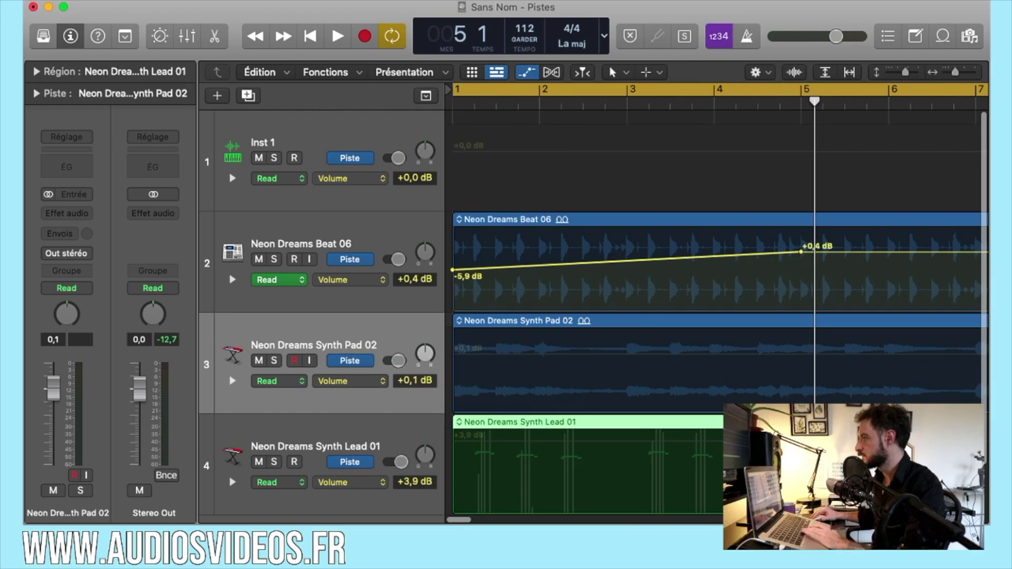
pyautogui.moveTo(907, 72); pyautogui.dragTo(901, 72)
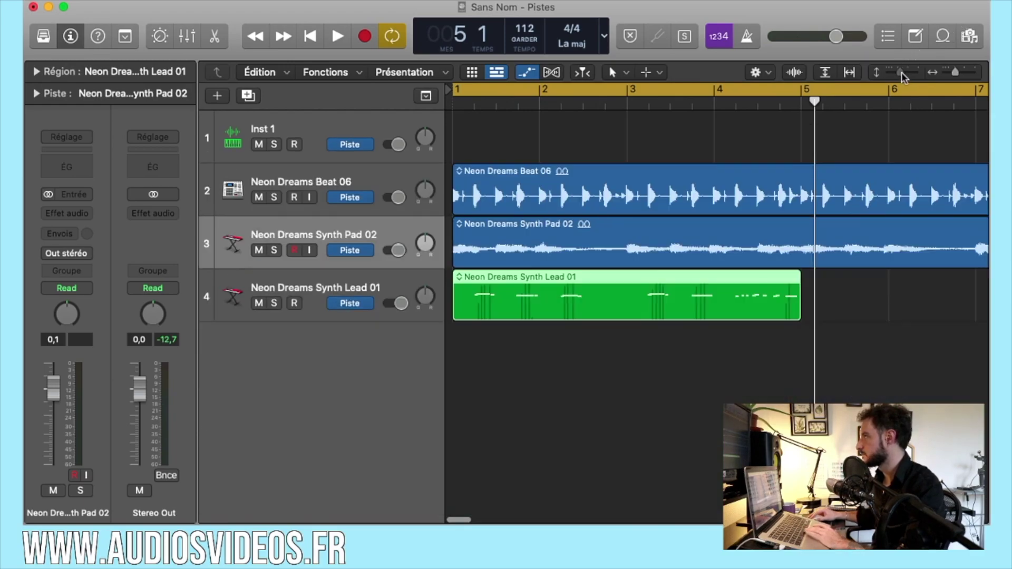
pyautogui.press('a')
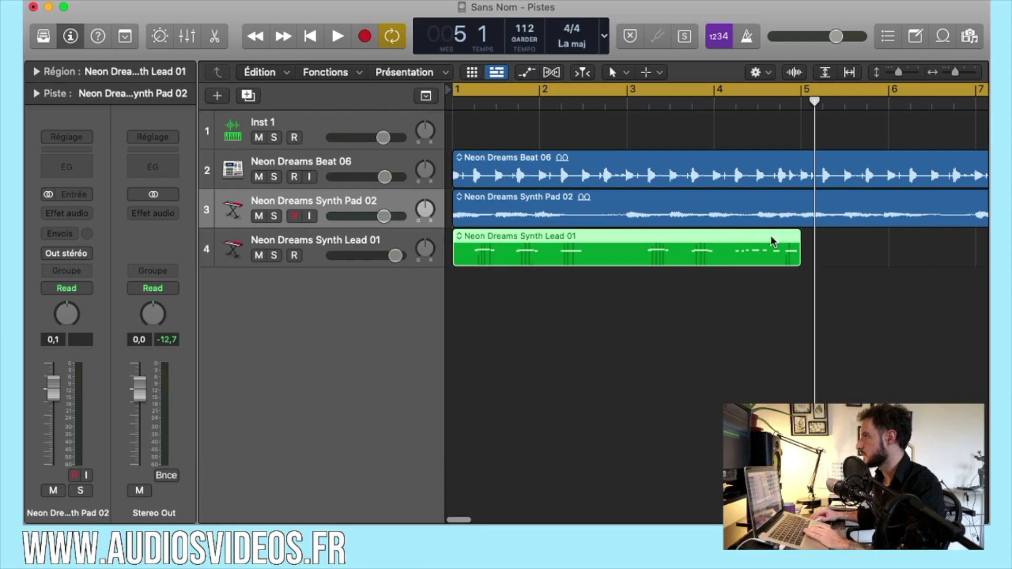
pyautogui.moveTo(849, 246); pyautogui.dragTo(895, 246)
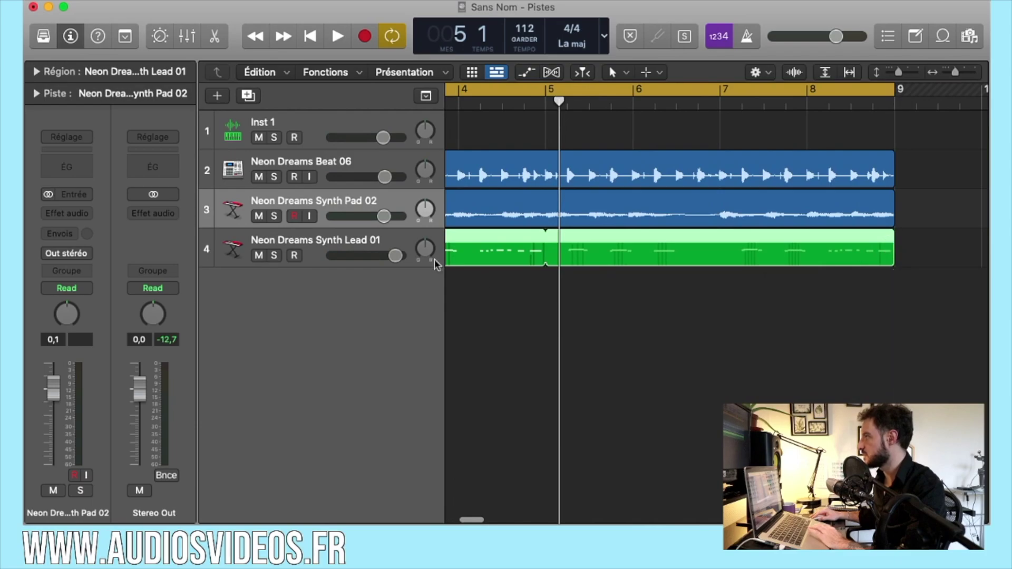
# Select the Neon Dreams Synth Lead 01 track, play all the loops together with taller tracks, and stop playback around bar 5
pyautogui.click(356, 242)
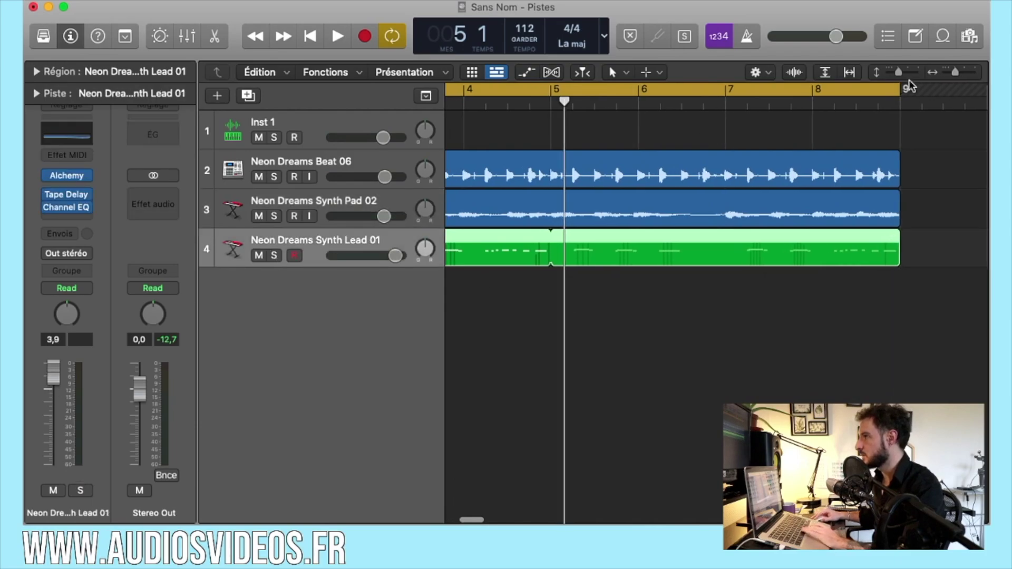
pyautogui.press('space')
pyautogui.moveTo(954, 73)
pyautogui.mouseDown()
pyautogui.moveTo(903, 71)
pyautogui.moveTo(954, 71)
pyautogui.mouseUp()
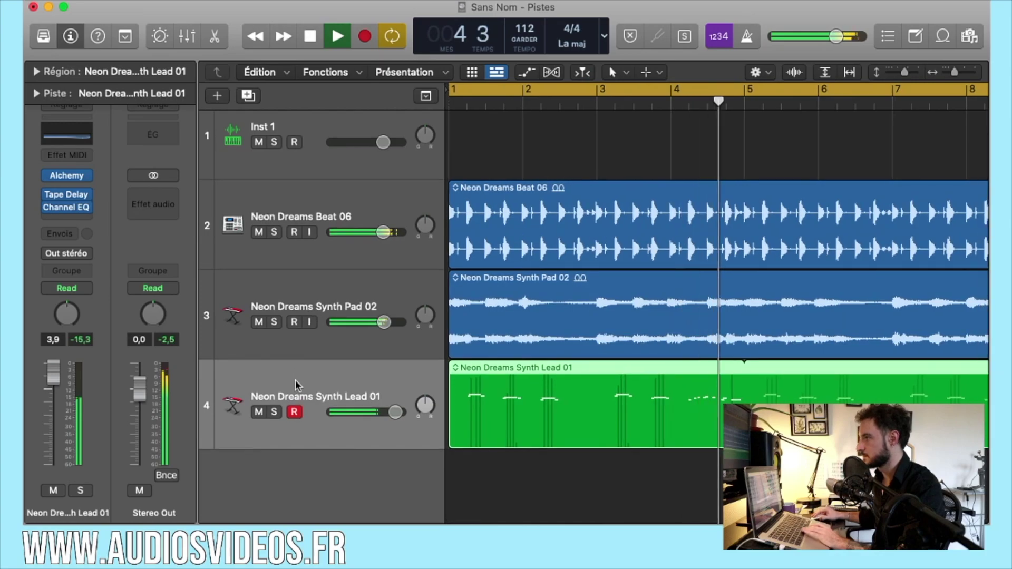
pyautogui.press('space')
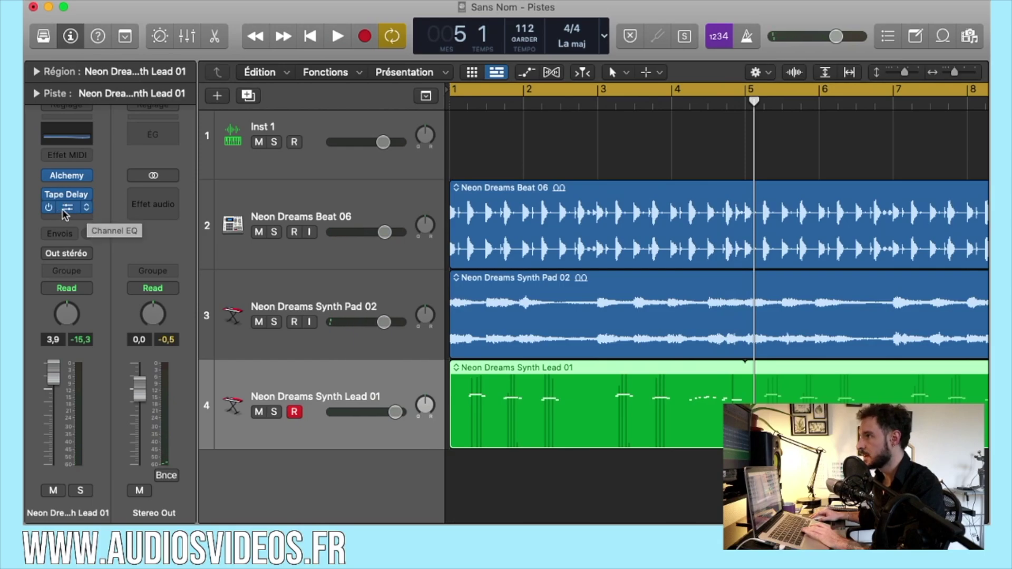
# Set the Synth Lead 01 track's automation mode to Latch and enable the low-cut and high-cut bands in its Channel EQ
pyautogui.click(86, 289)
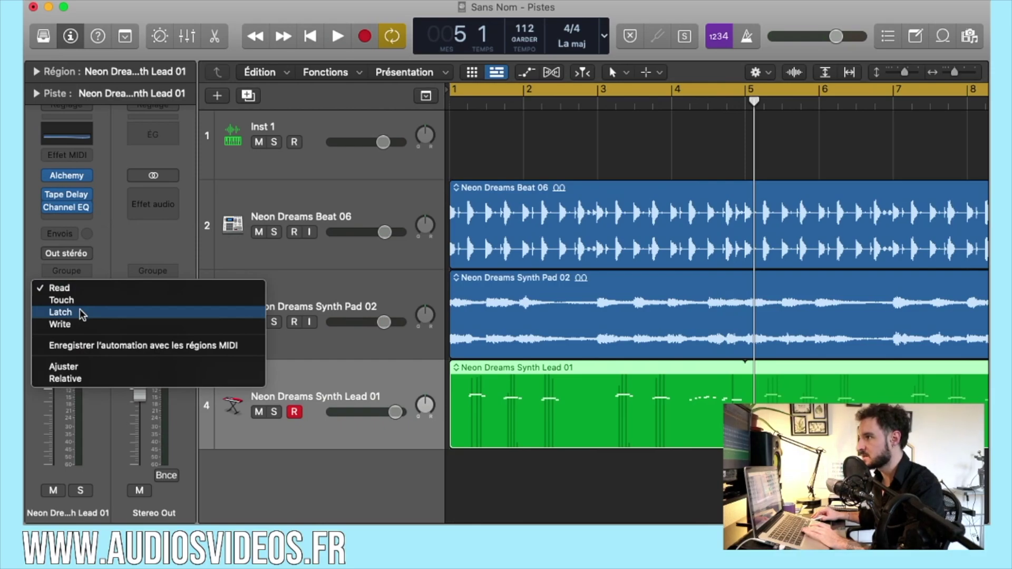
pyautogui.click(83, 313)
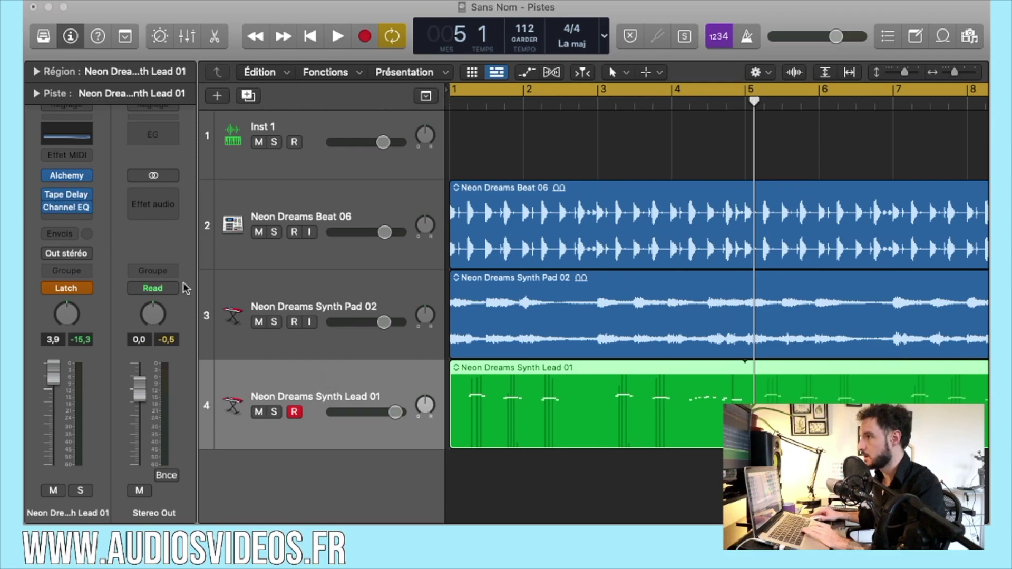
pyautogui.click(66, 207)
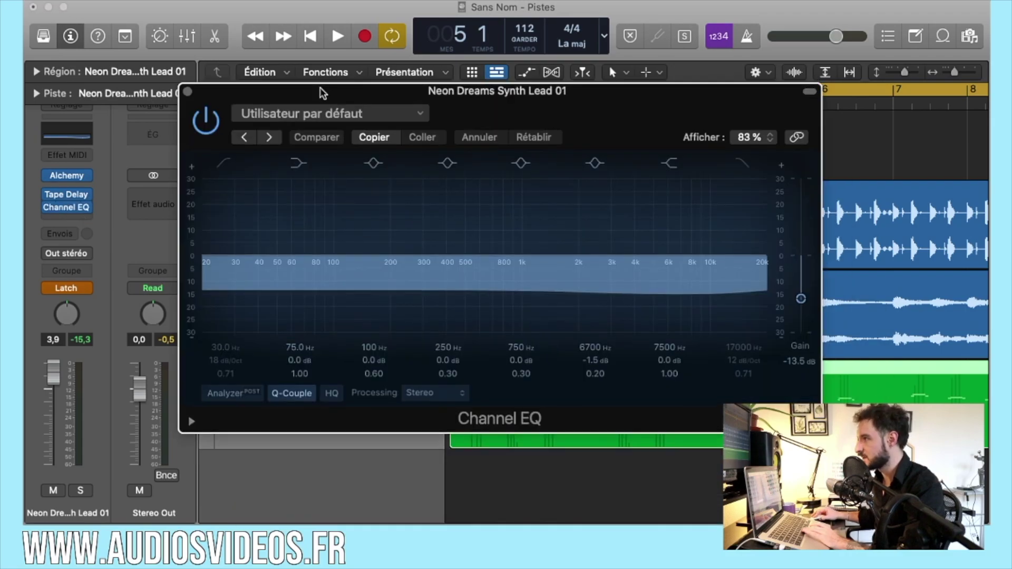
pyautogui.click(742, 162)
pyautogui.moveTo(584, 94)
pyautogui.mouseDown()
pyautogui.moveTo(616, 199)
pyautogui.moveTo(630, 90)
pyautogui.moveTo(595, 93)
pyautogui.mouseUp()
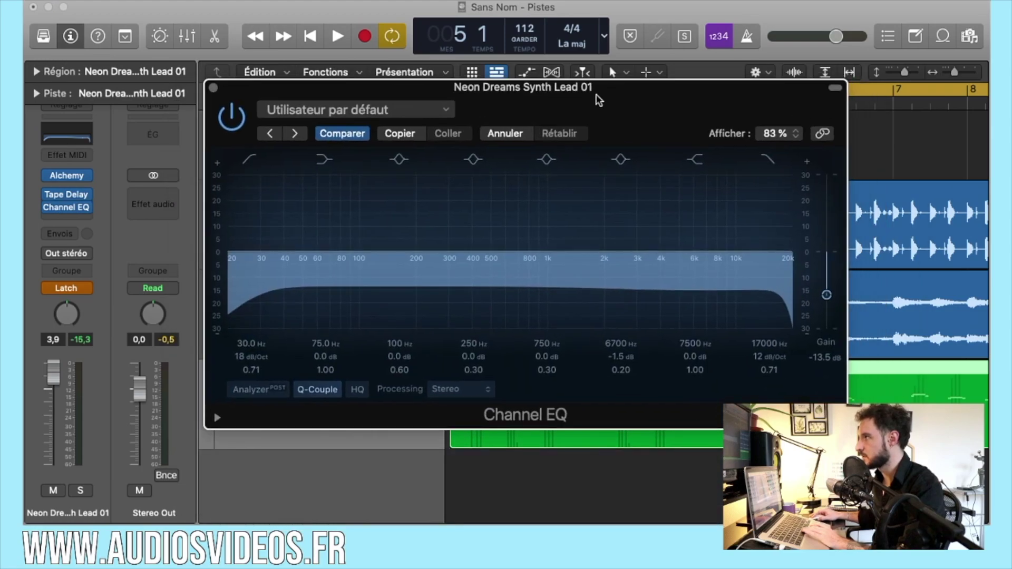
# Re-enable the low-cut band in the Synth Lead 01 Channel EQ and raise its frequency above 1 kHz
pyautogui.click(251, 160)
pyautogui.click(250, 161)
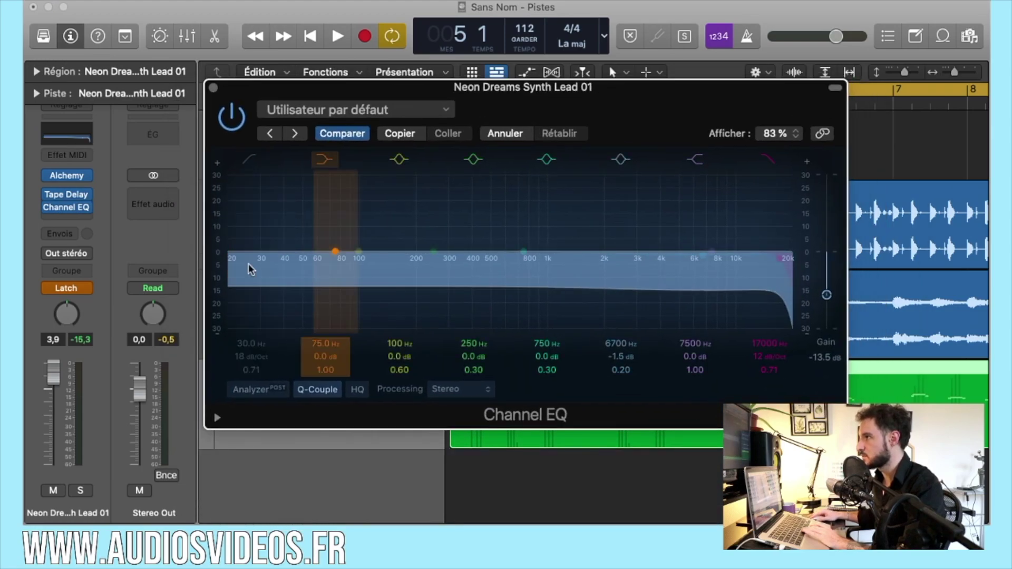
pyautogui.click(250, 159)
pyautogui.moveTo(255, 261); pyautogui.dragTo(589, 259)
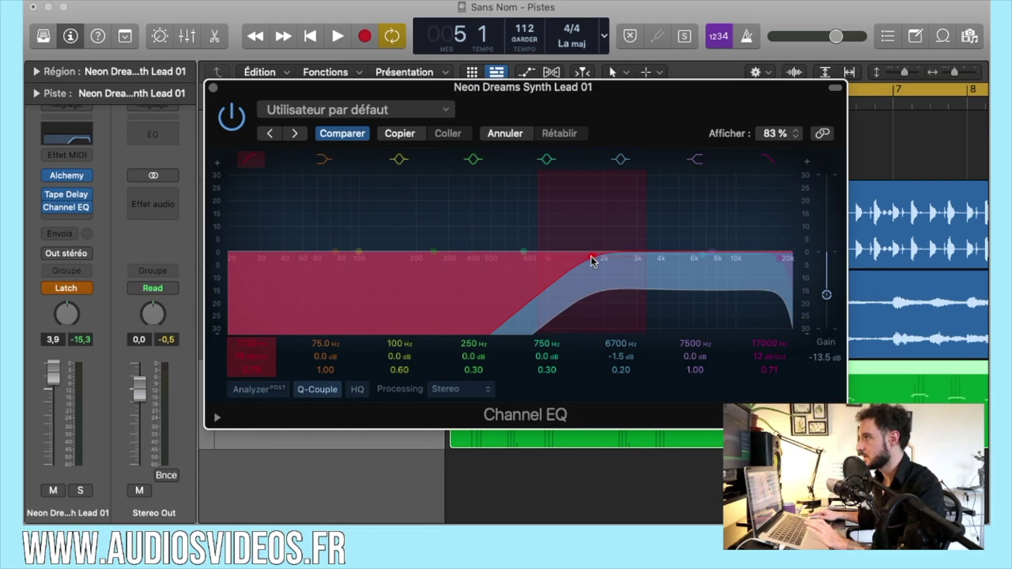
# During playback, record a low-cut sweep down to 45 Hz and a high-cut sweep ending at 9400 Hz, then stop and close the Channel EQ
pyautogui.press('space')
pyautogui.moveTo(590, 256); pyautogui.dragTo(293, 264)
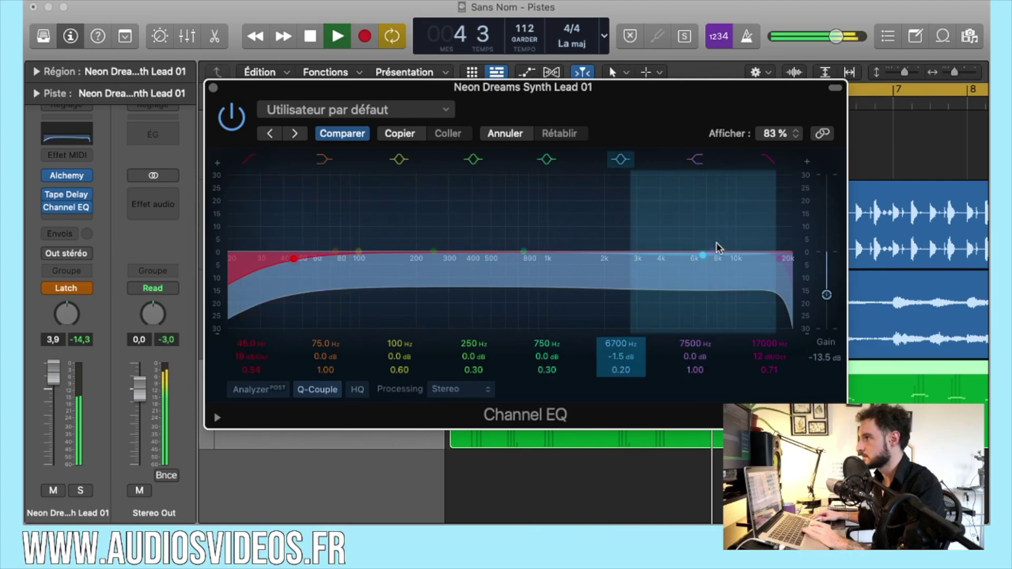
pyautogui.moveTo(784, 264); pyautogui.dragTo(724, 261)
pyautogui.press('space')
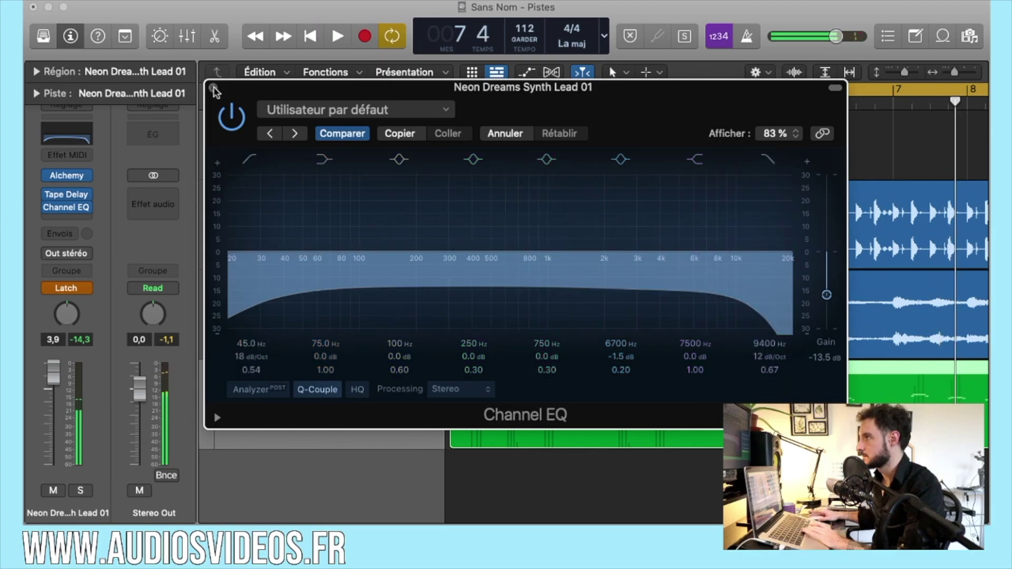
pyautogui.click(213, 88)
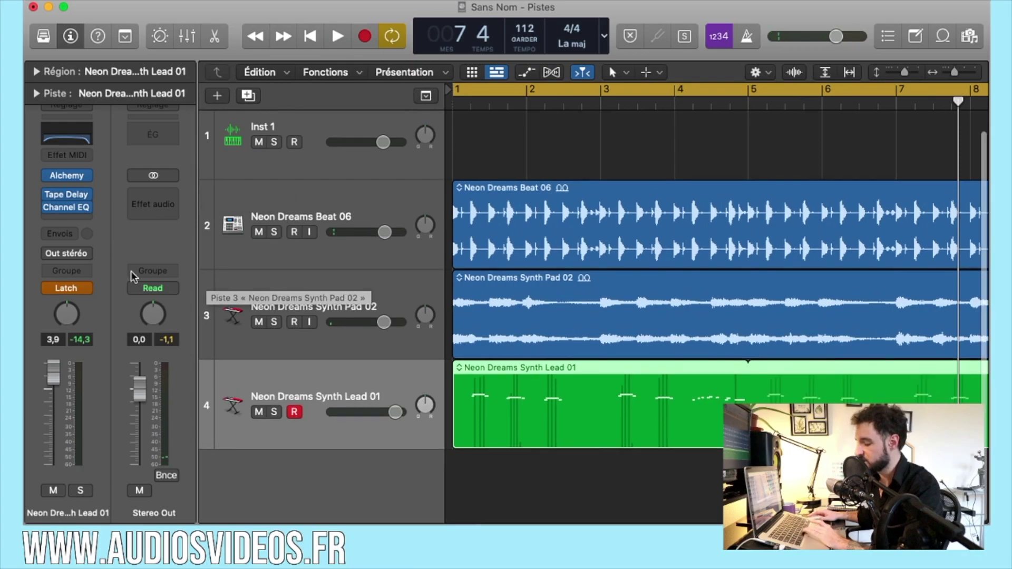
# Set the Synth Lead 01 track's automation mode to Read and show the automation lanes
pyautogui.click(84, 290)
pyautogui.click(103, 264)
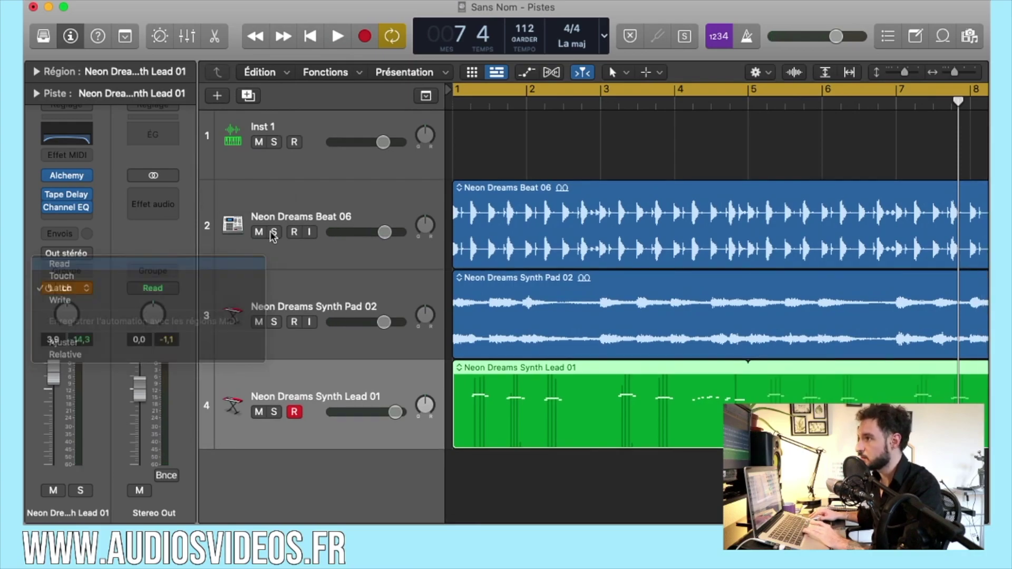
pyautogui.click(526, 73)
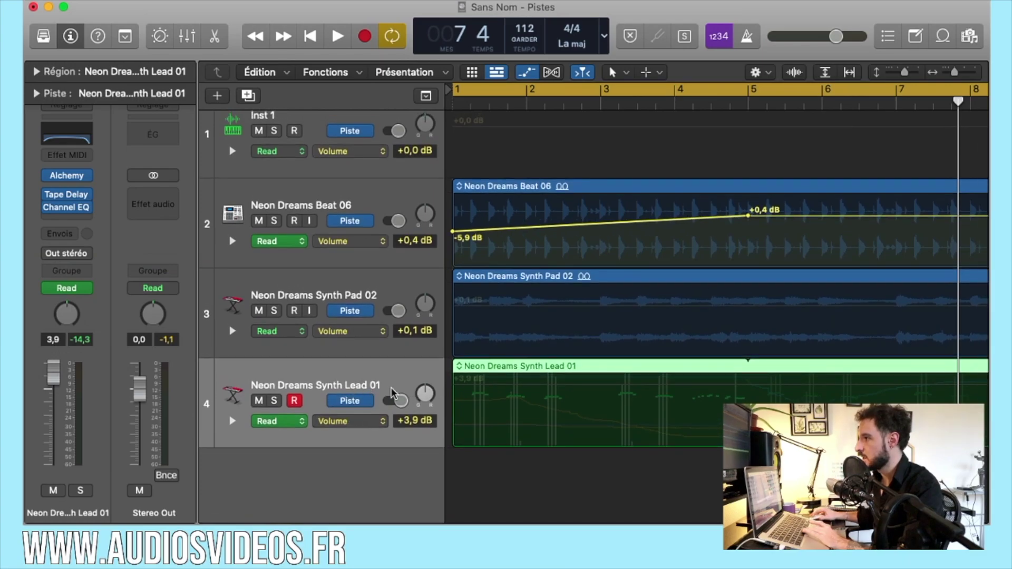
# Display Synth Lead 01's Low Cut Frequency automation and thin its points to a straight ramp from 4320 Hz at bar 1 to 45 Hz before bar 4
pyautogui.click(379, 422)
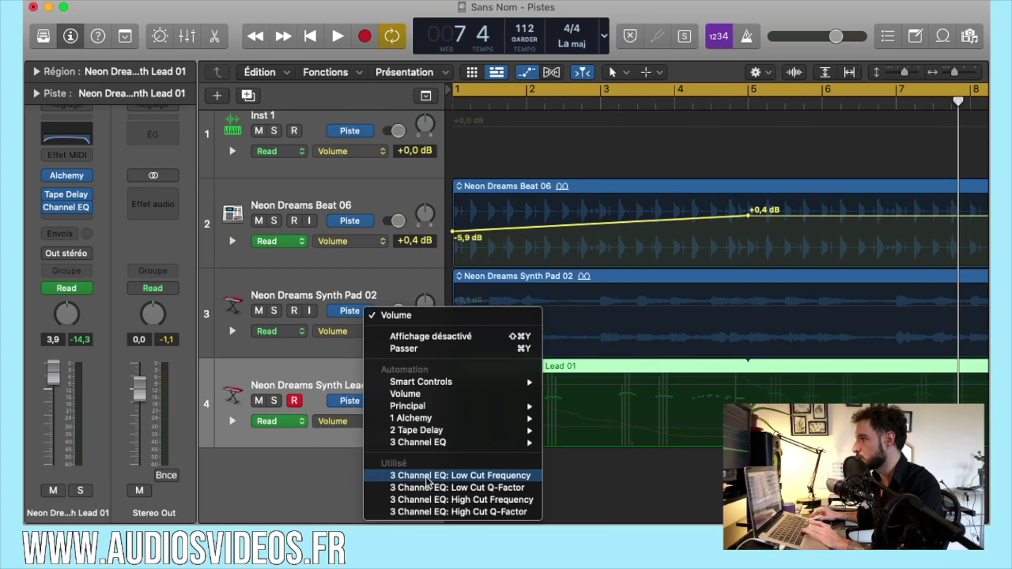
pyautogui.click(334, 369)
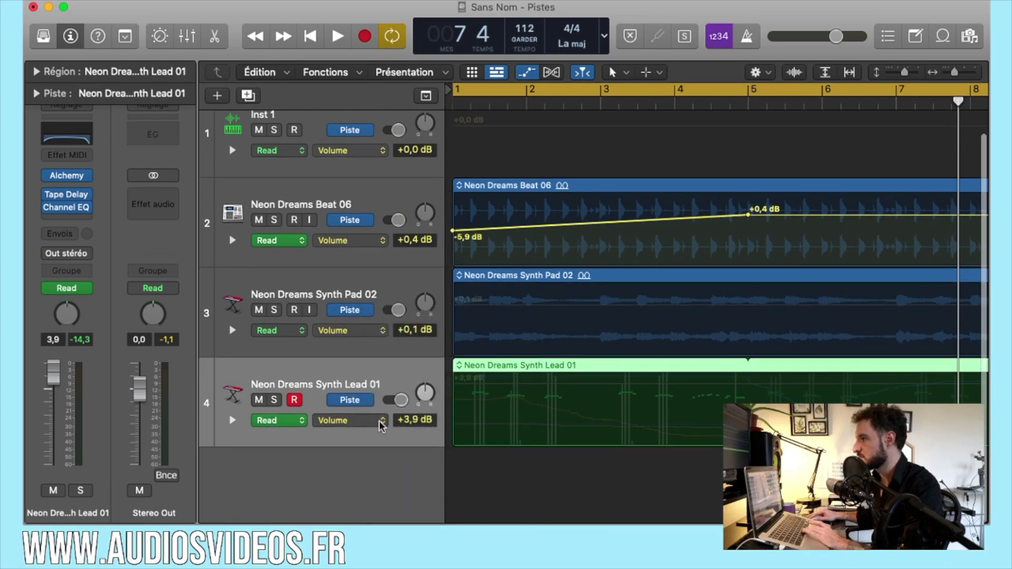
pyautogui.click(381, 422)
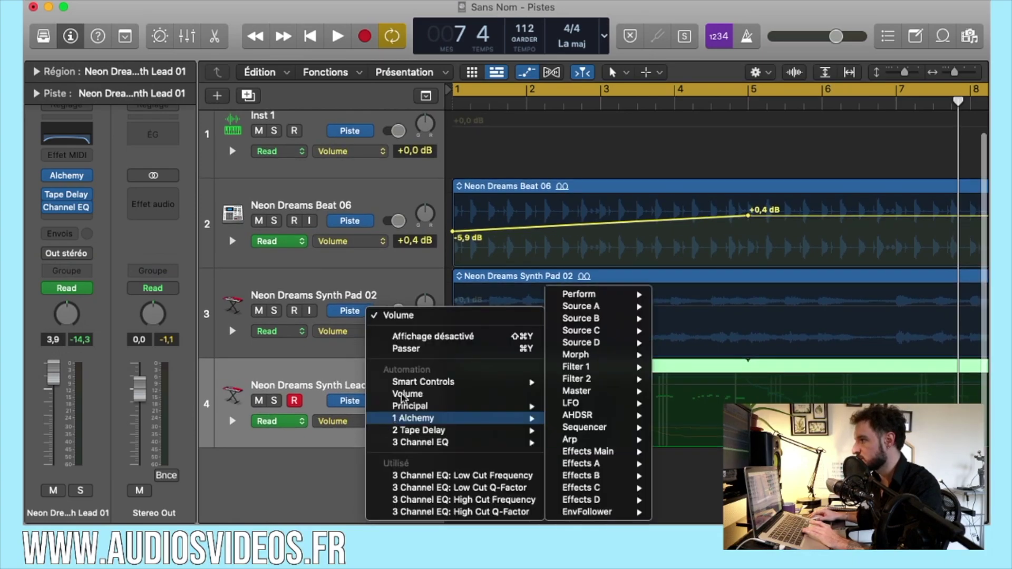
pyautogui.click(419, 477)
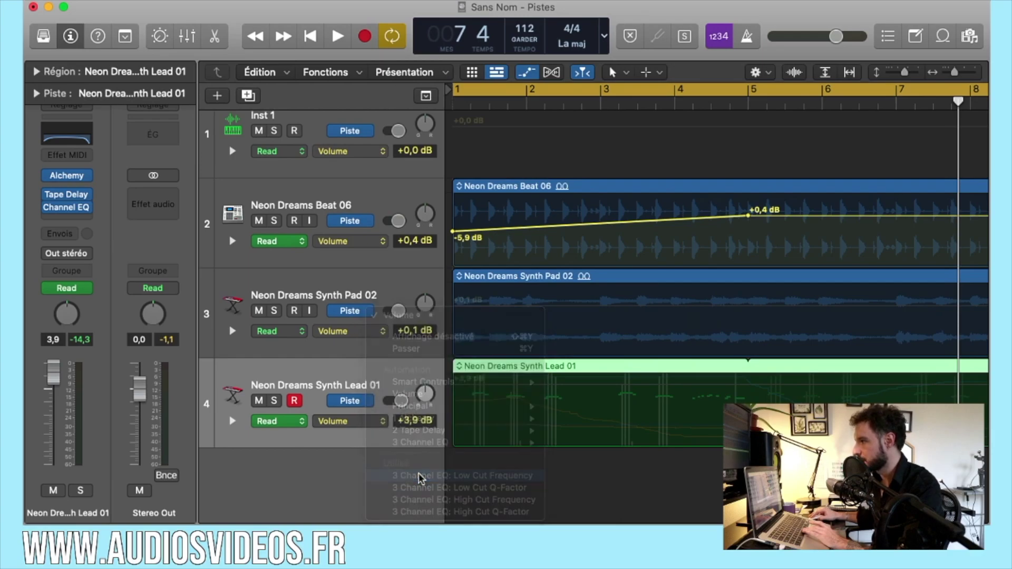
pyautogui.scroll(-1, 706, 439)
pyautogui.moveTo(699, 437)
pyautogui.mouseDown()
pyautogui.moveTo(669, 437)
pyautogui.moveTo(729, 437)
pyautogui.moveTo(554, 429)
pyautogui.moveTo(449, 390)
pyautogui.mouseUp()
pyautogui.hscroll(1, 652, 438)
pyautogui.scroll(-1, 652, 436)
pyautogui.hscroll(-1, 450, 392)
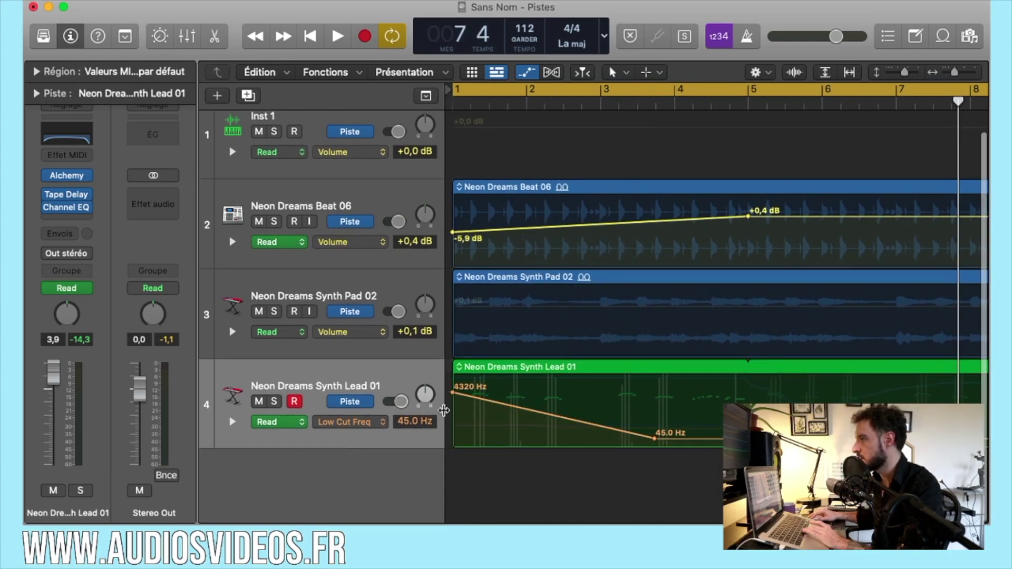
# Display the Low Cut Q-Factor automation and thin its points to a straight ramp from 13.0 at bar 1 to 0.54 just after bar 4
pyautogui.click(382, 421)
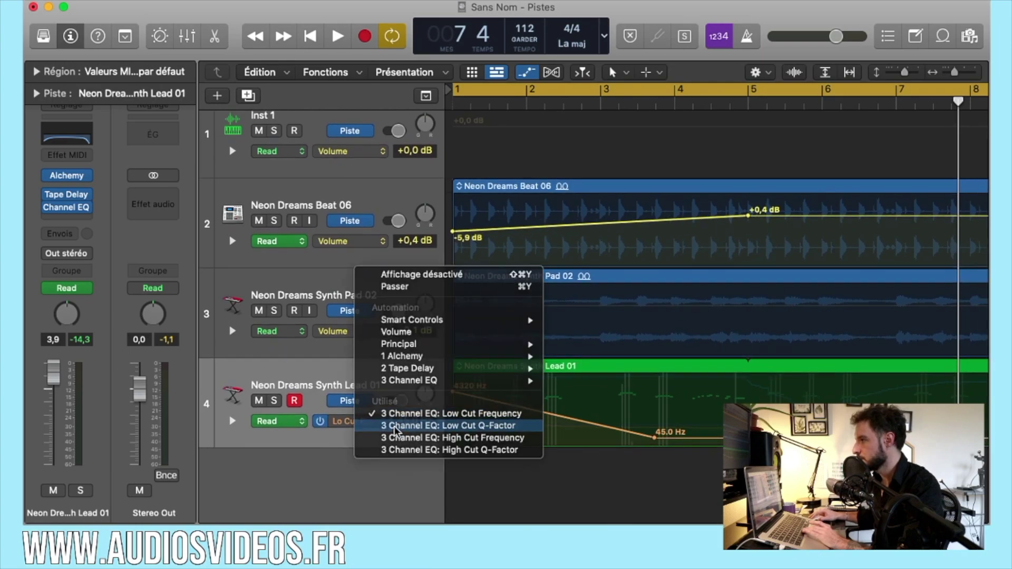
pyautogui.click(396, 430)
pyautogui.hscroll(1, 648, 428)
pyautogui.click(647, 428)
pyautogui.moveTo(647, 428); pyautogui.dragTo(452, 392)
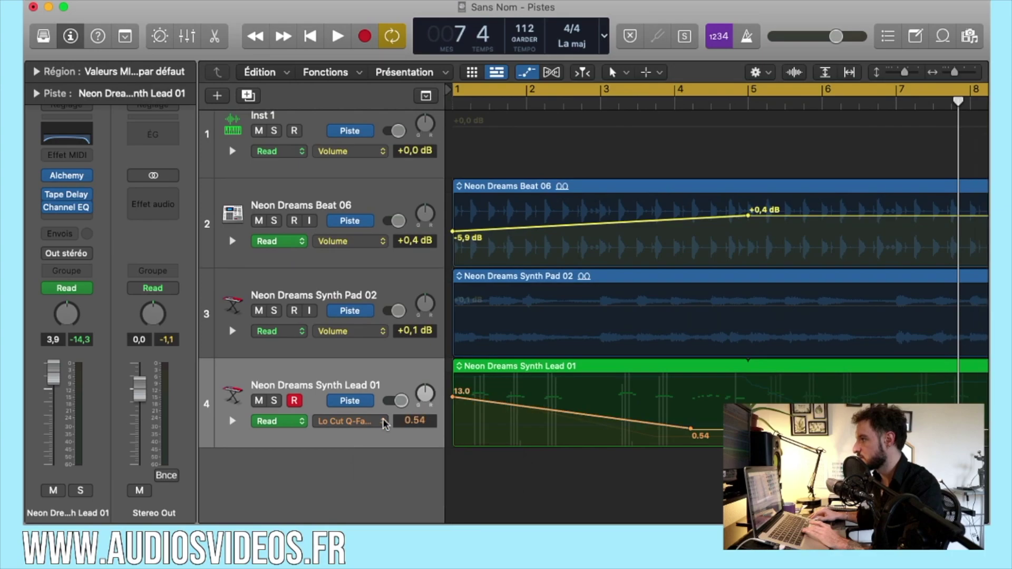
# Display the High Cut Frequency automation and thin its points to a straight descent starting at 14000 Hz at bar 5
pyautogui.click(383, 424)
pyautogui.click(388, 429)
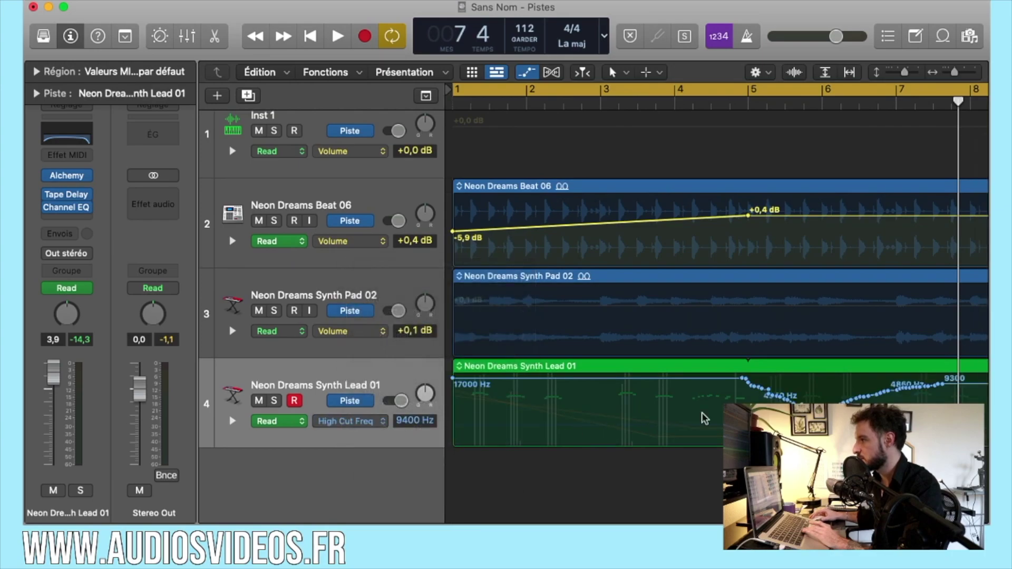
pyautogui.hscroll(3, 705, 418)
pyautogui.click(644, 378)
pyautogui.moveTo(644, 378); pyautogui.dragTo(941, 421)
pyautogui.scroll(1, 645, 384)
pyautogui.moveTo(647, 382); pyautogui.dragTo(646, 381)
pyautogui.click(646, 381)
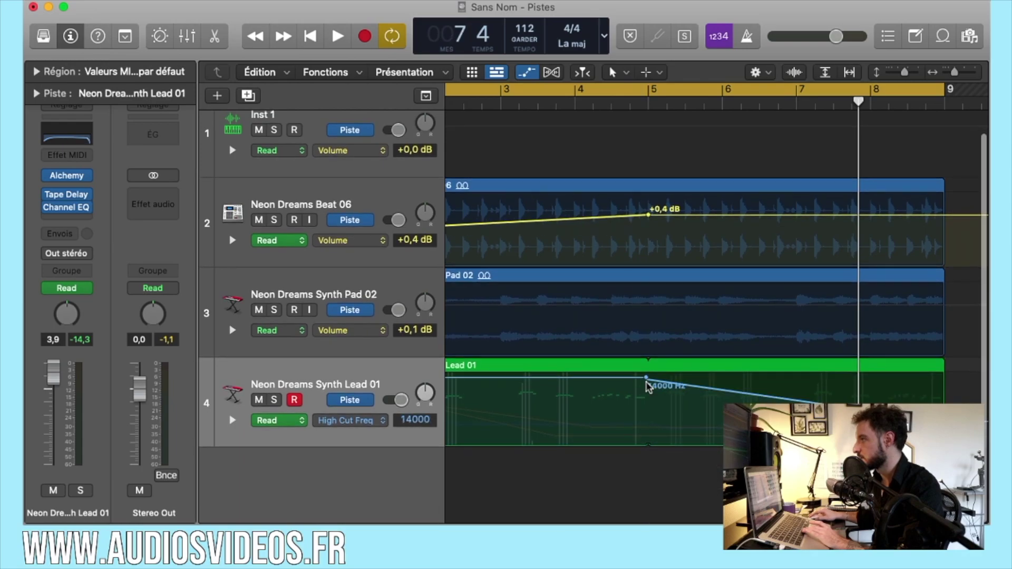
# Display the High Cut Q-Factor automation and delete all of its recorded points
pyautogui.click(382, 422)
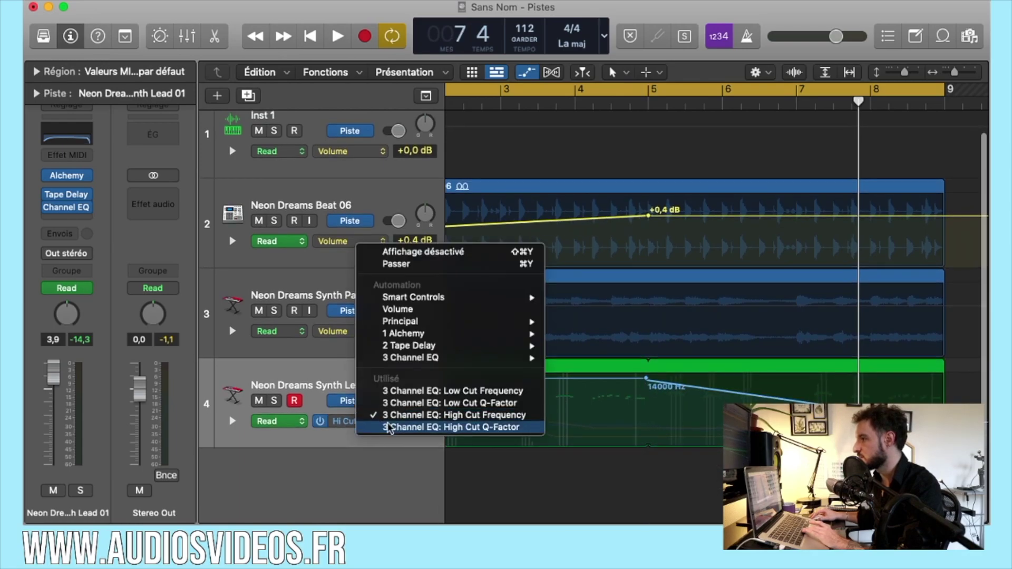
pyautogui.click(385, 427)
pyautogui.hscroll(-3, 662, 431)
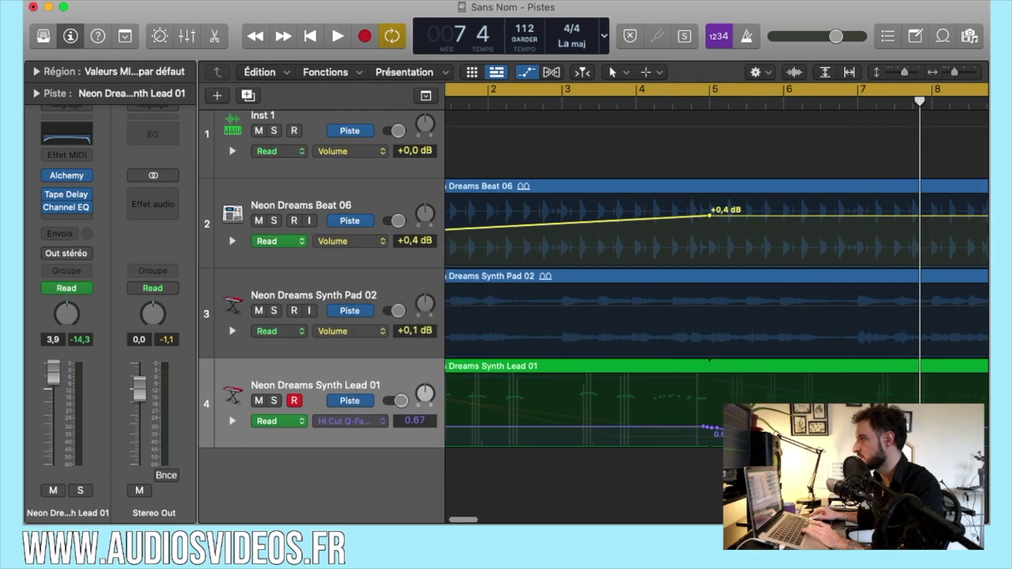
pyautogui.moveTo(901, 427); pyautogui.dragTo(407, 415)
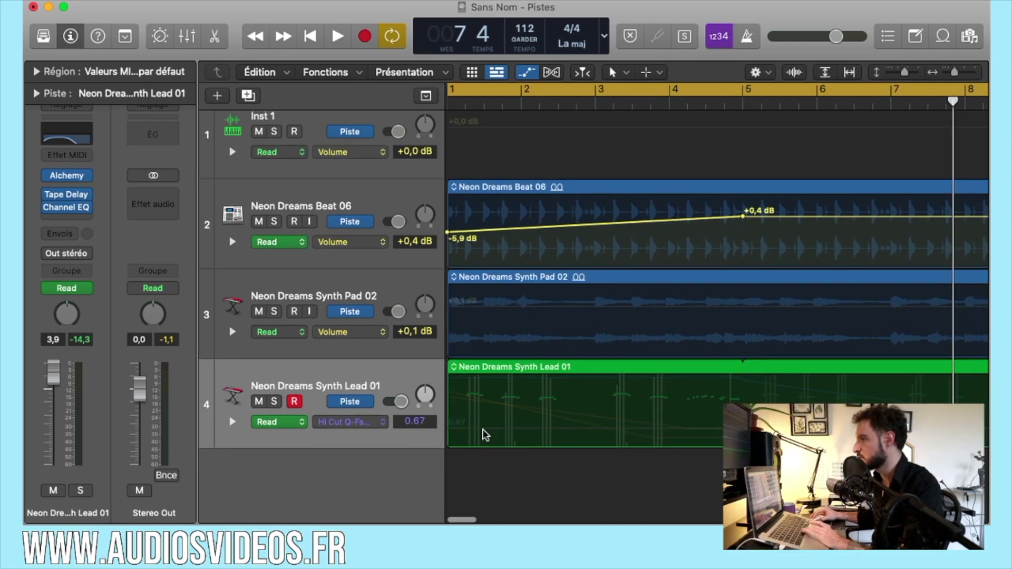
# Display the High Cut Frequency automation again and bend its descent after bar 5 into a convex curve with the Automation Curve tool
pyautogui.click(350, 422)
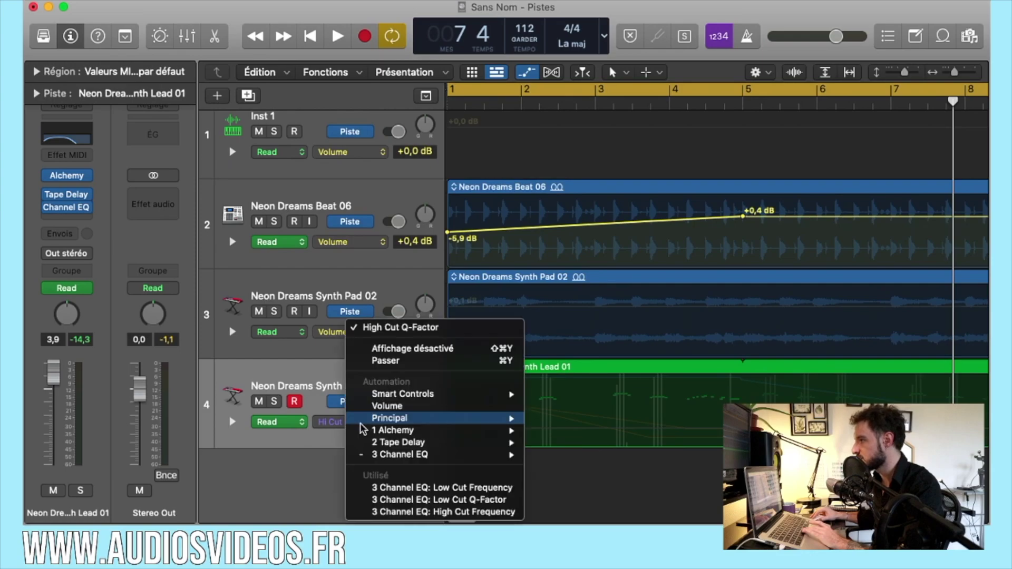
pyautogui.click(416, 511)
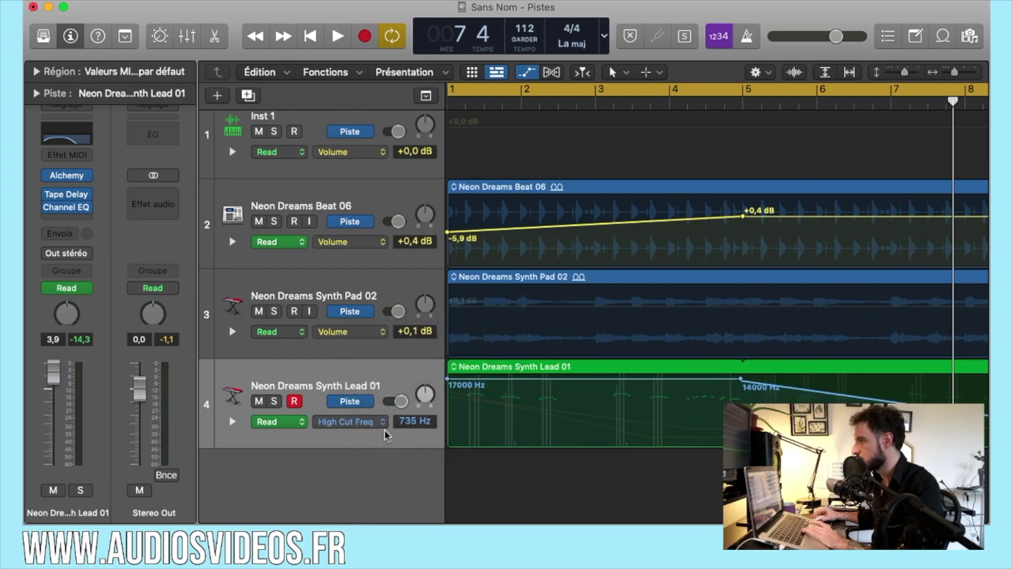
pyautogui.hscroll(5, 723, 417)
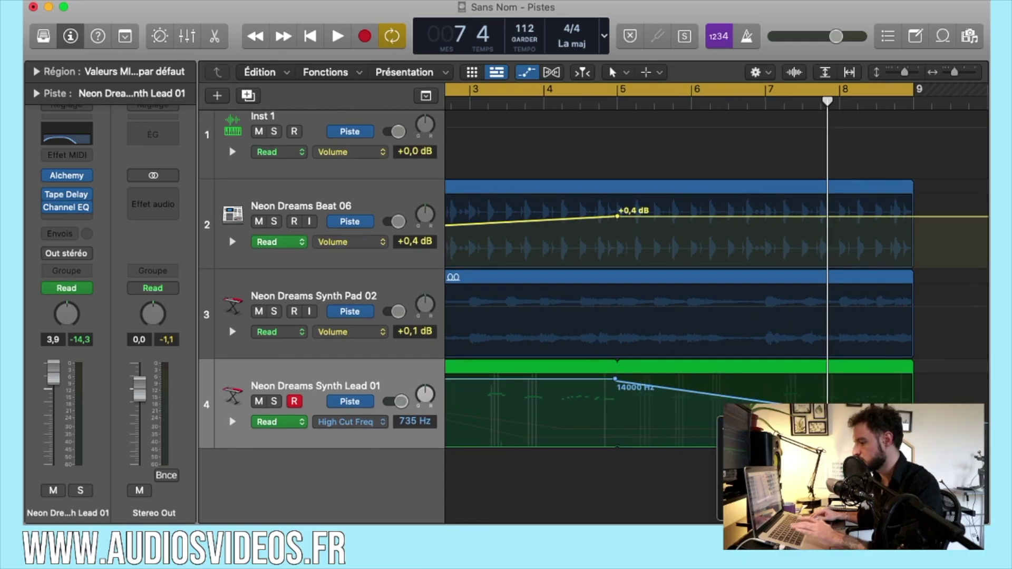
pyautogui.press('t')
pyautogui.scroll(-5, 809, 379)
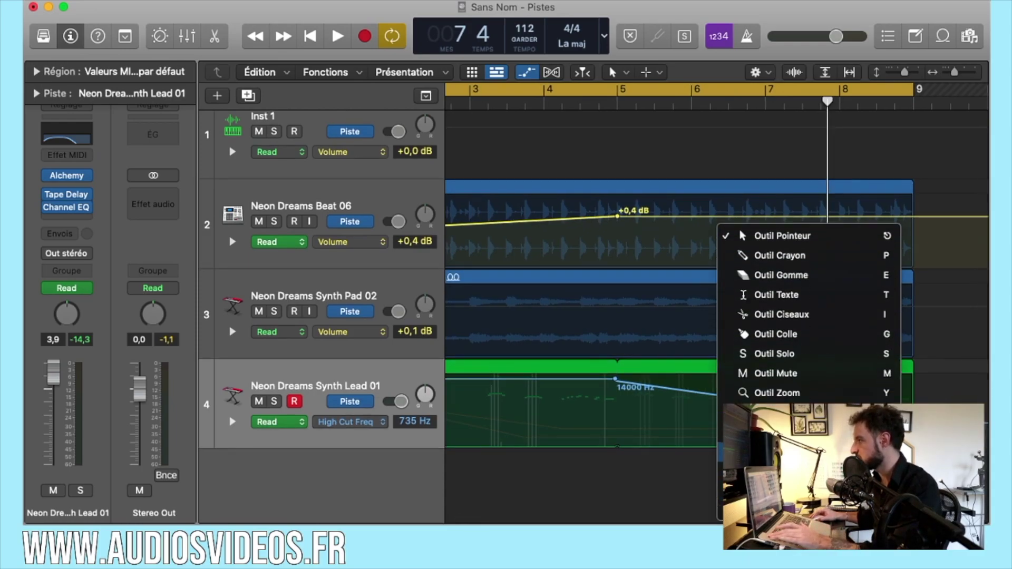
pyautogui.click(638, 478)
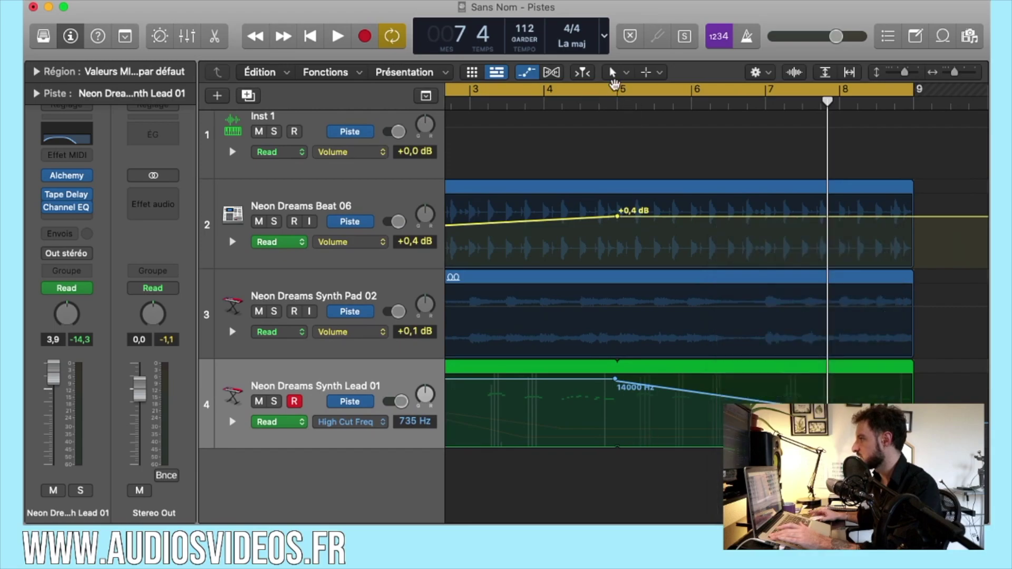
pyautogui.click(625, 74)
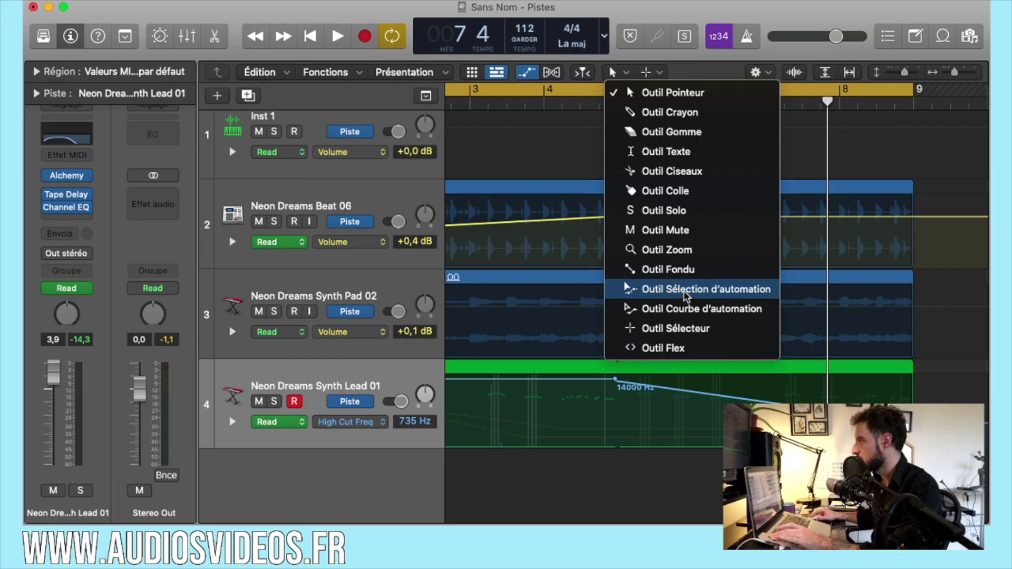
pyautogui.click(707, 309)
pyautogui.moveTo(703, 399); pyautogui.dragTo(632, 464)
pyautogui.moveTo(735, 341); pyautogui.dragTo(747, 321)
pyautogui.hscroll(-5, 725, 337)
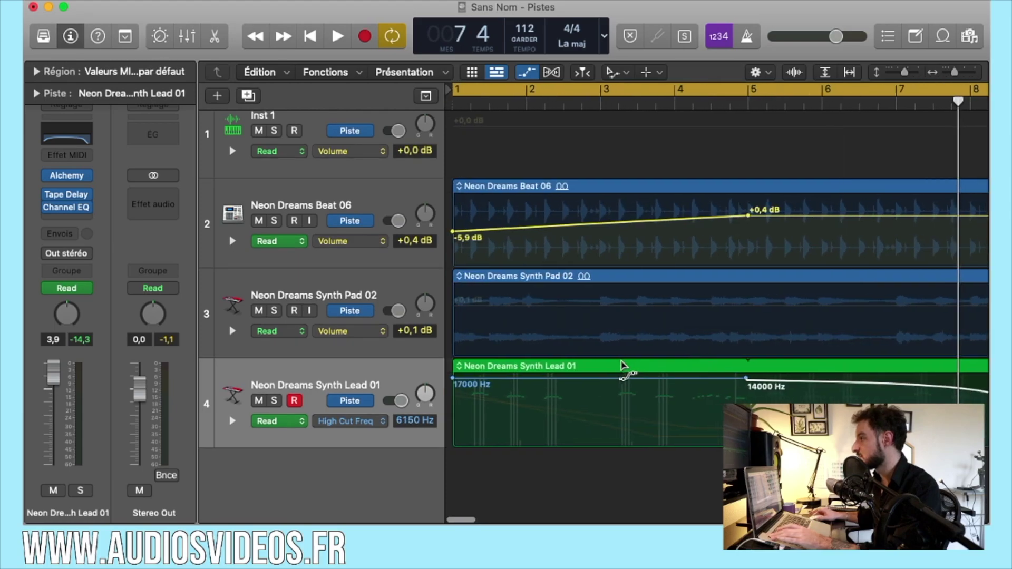
# Play the project from bar 1 with the Pointer tool restored, stop playback, and select the Neon Dreams Synth Lead 01 track
pyautogui.press('Return')
pyautogui.press('space')
pyautogui.press('t')
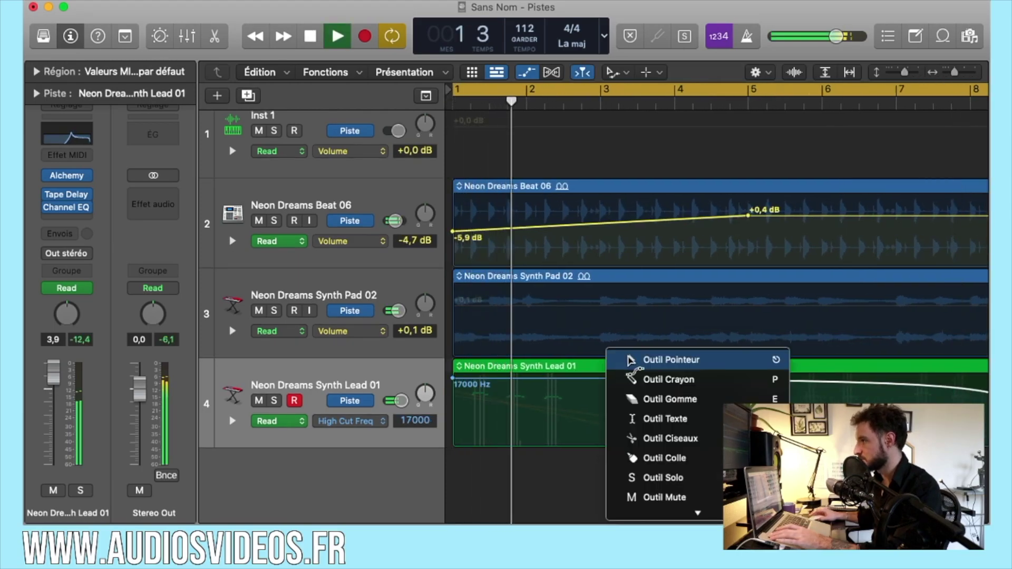
pyautogui.click(639, 362)
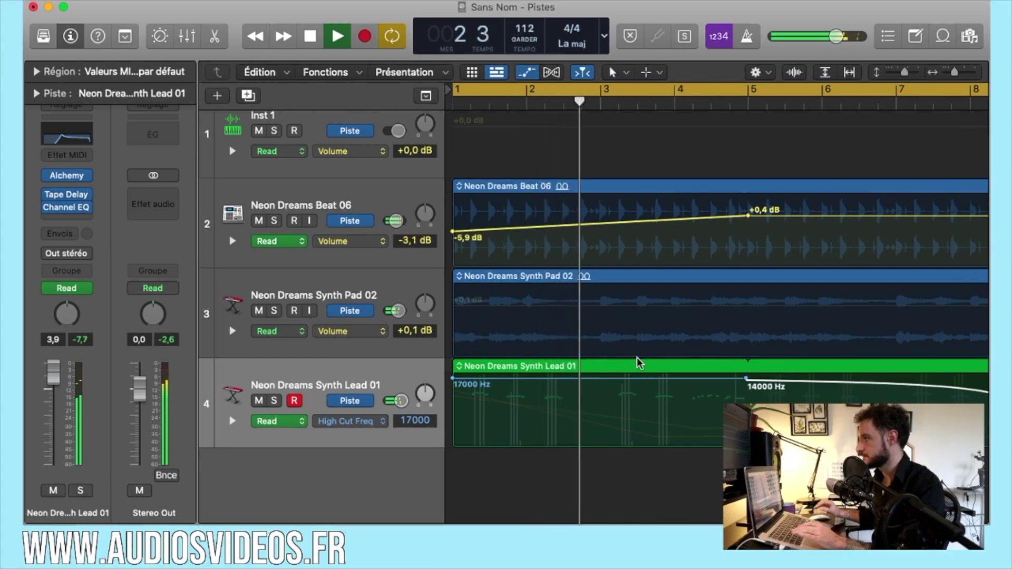
pyautogui.press('super+Left')
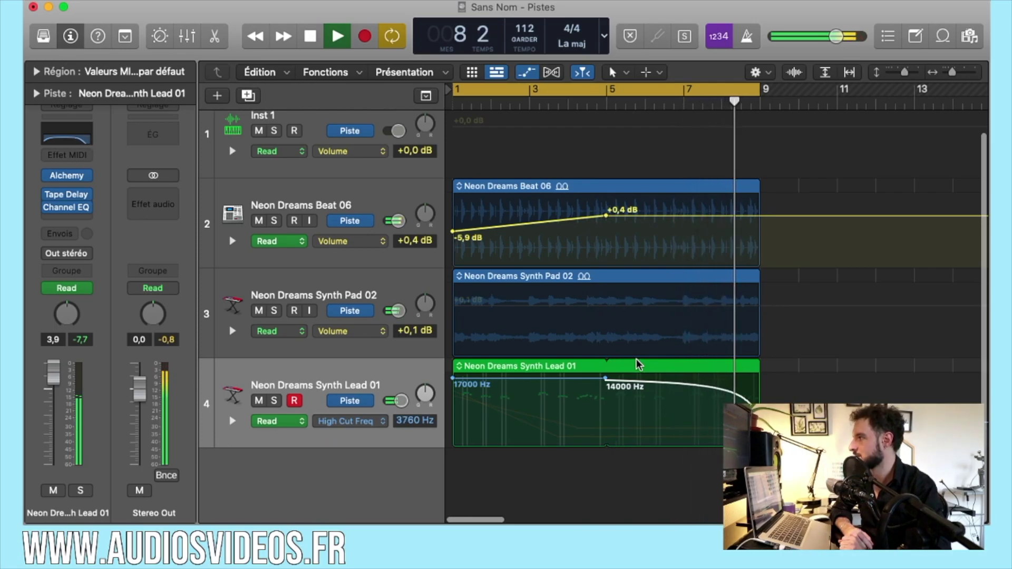
pyautogui.press('space')
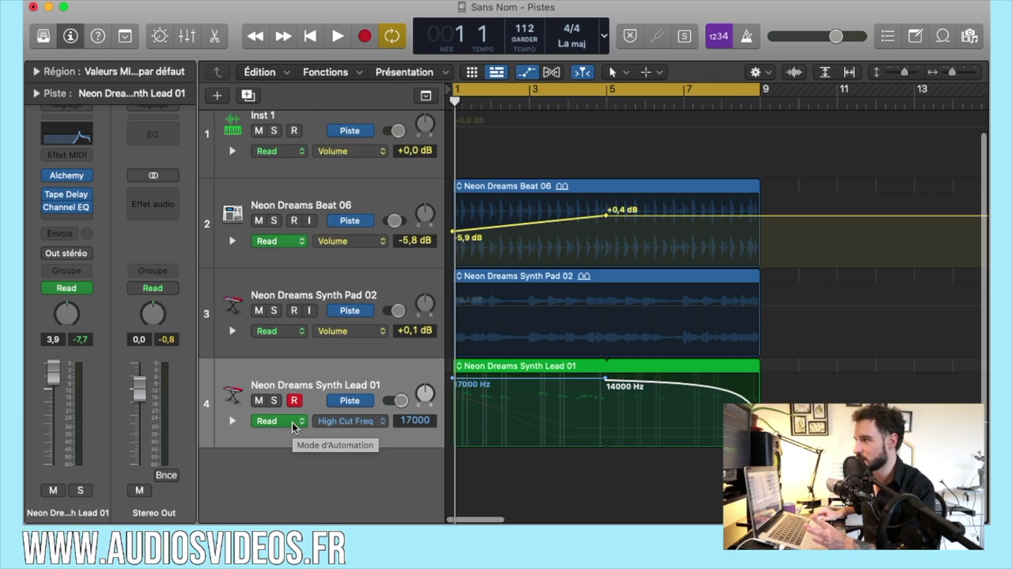
pyautogui.click(301, 372)
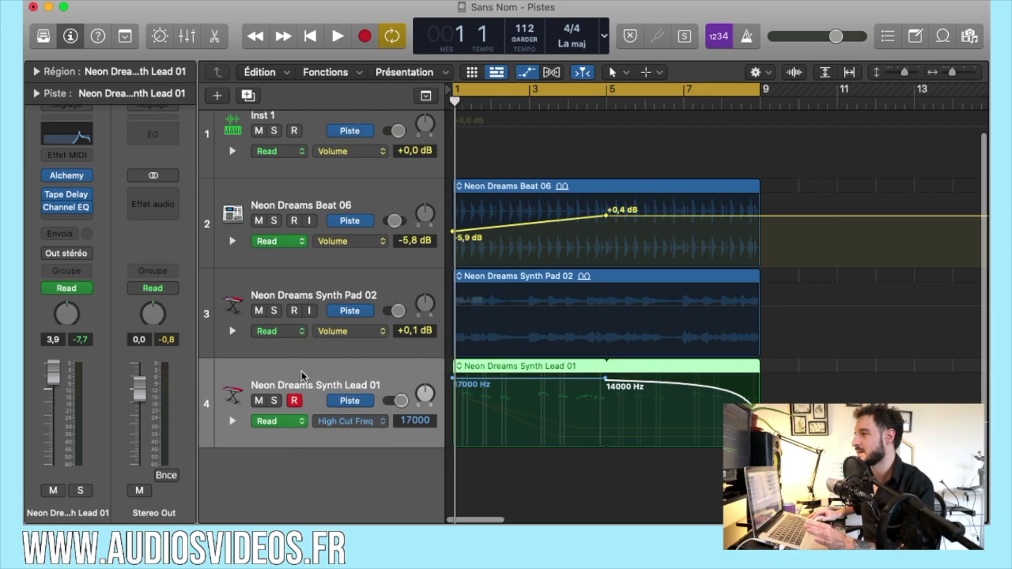